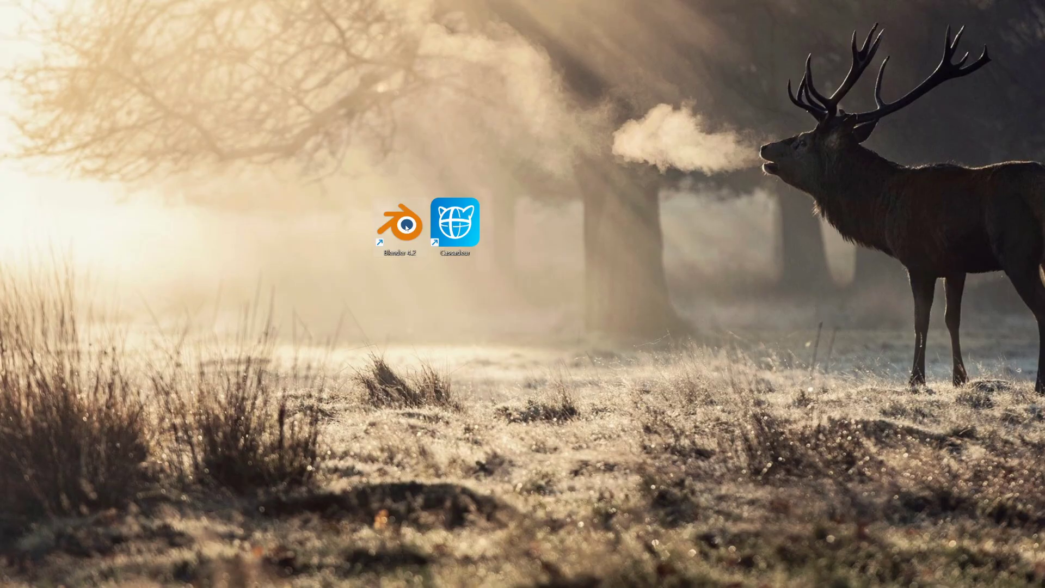
Bring up the context menu of the Blender desktop shortcut.
right_click(405, 227)
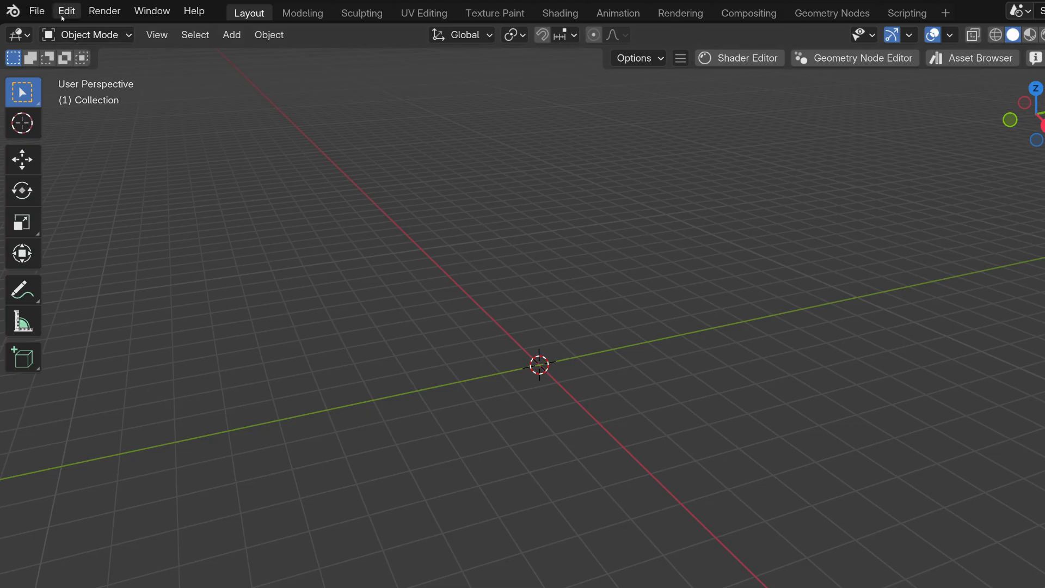
Install the Cascadeur Bridge add-on from cascadeur_bridge.zip via Preferences > Add-ons.
click(66, 11)
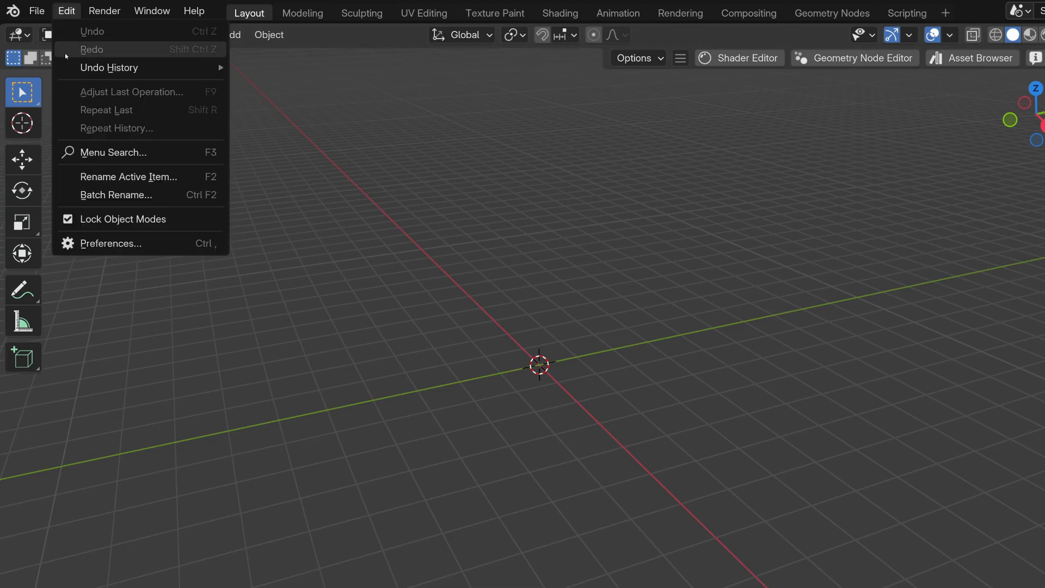
click(100, 245)
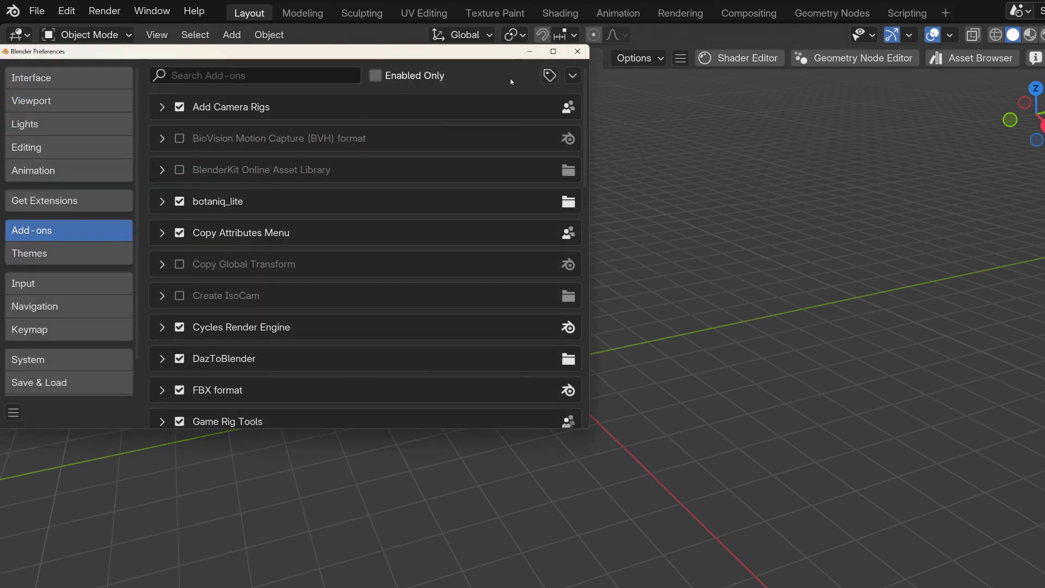
click(571, 75)
click(487, 119)
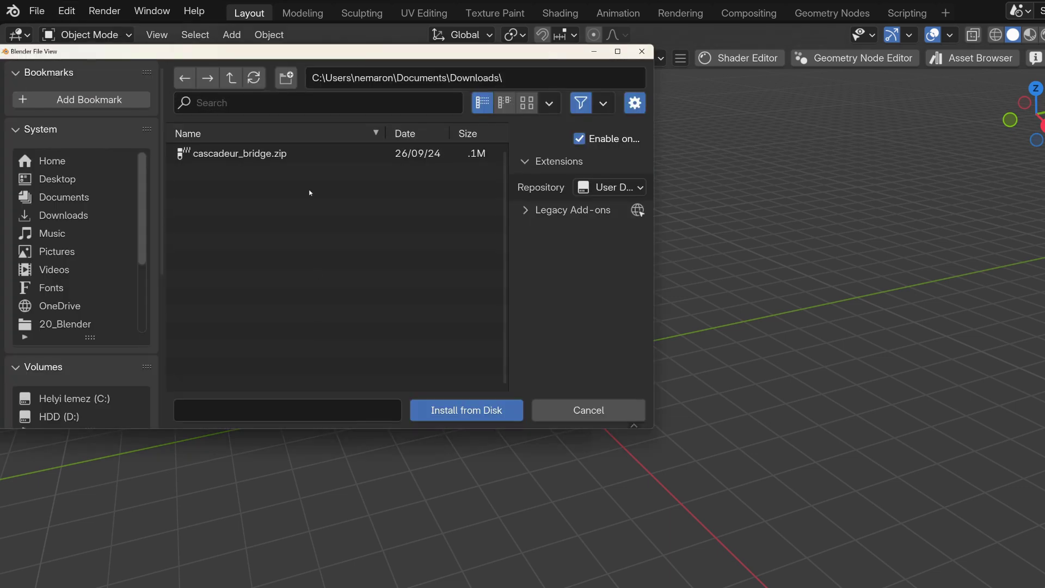
click(261, 155)
double_click(261, 155)
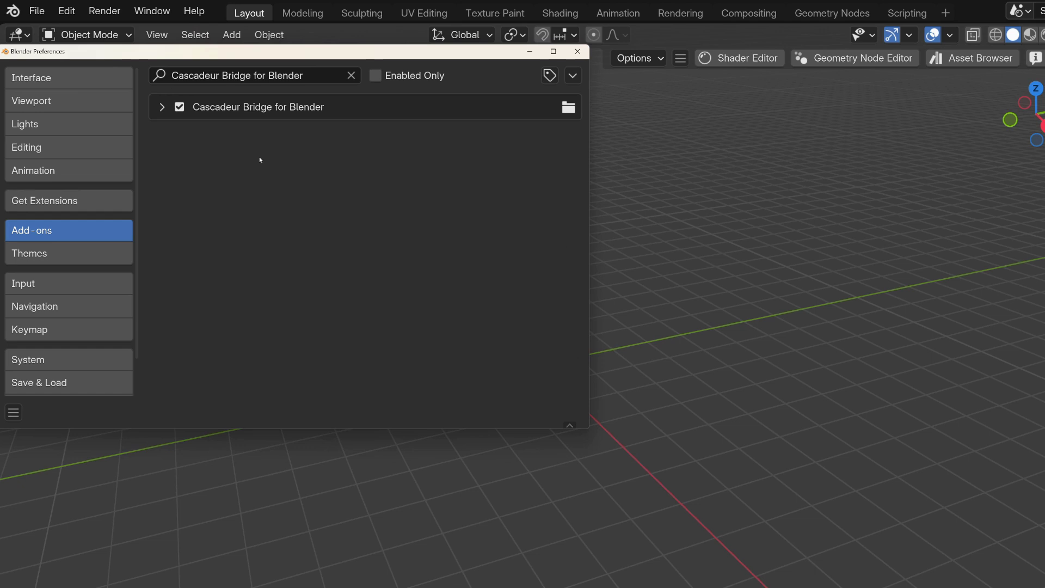
Install the Cascadeur Bridge add-on's requirements and confirm success in the Info Log.
click(161, 107)
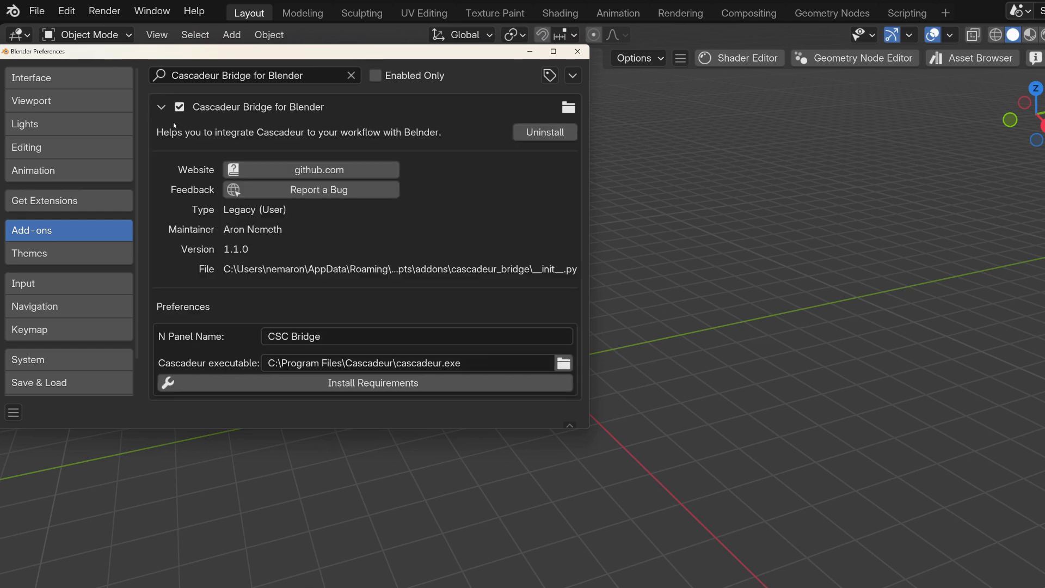
click(363, 382)
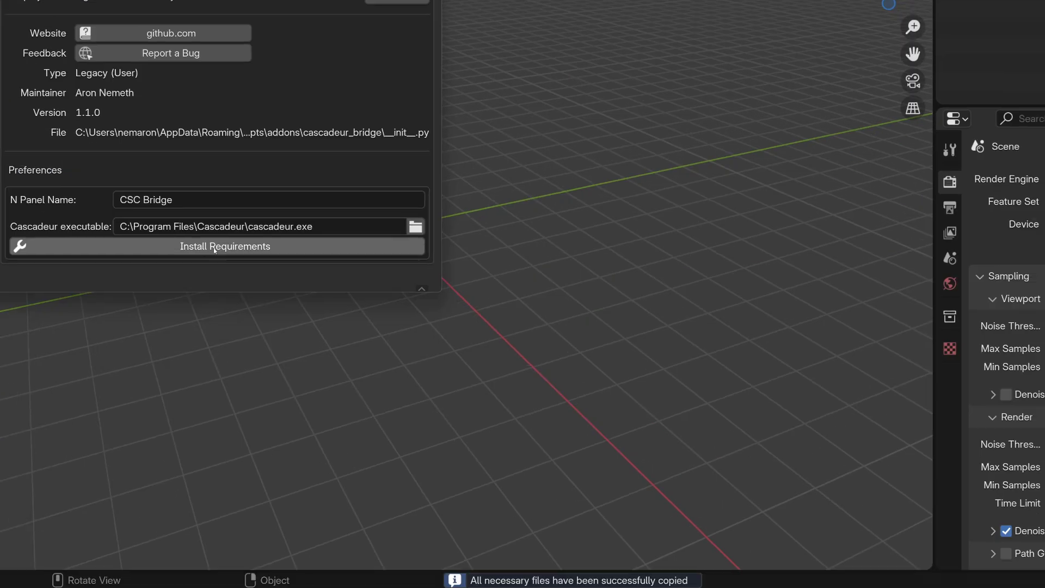
click(591, 580)
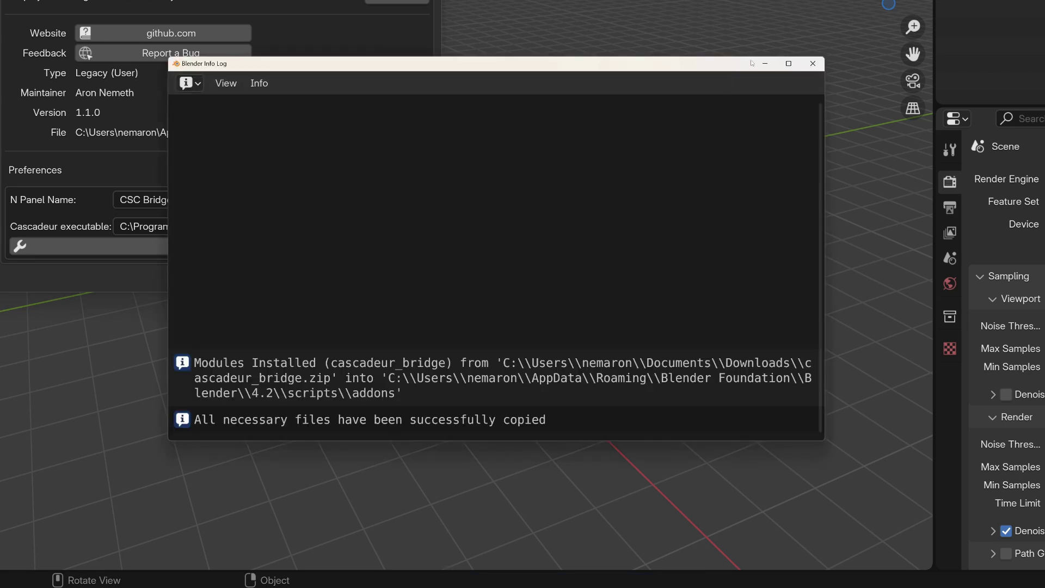
click(813, 64)
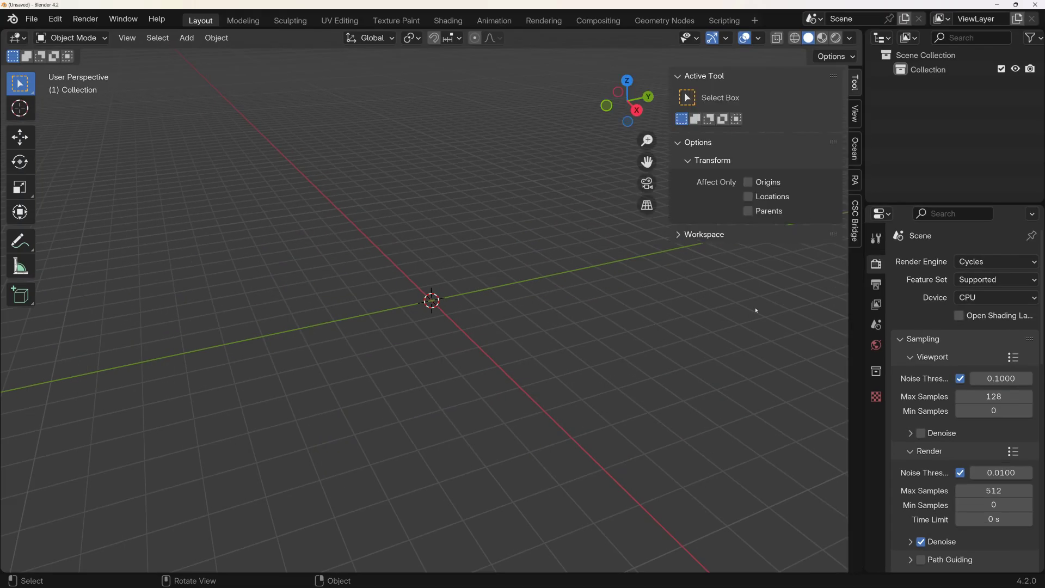
Show the CSC Bridge sidebar tab and widen the sidebar so labels fit.
click(855, 220)
drag(669, 150, 476, 150)
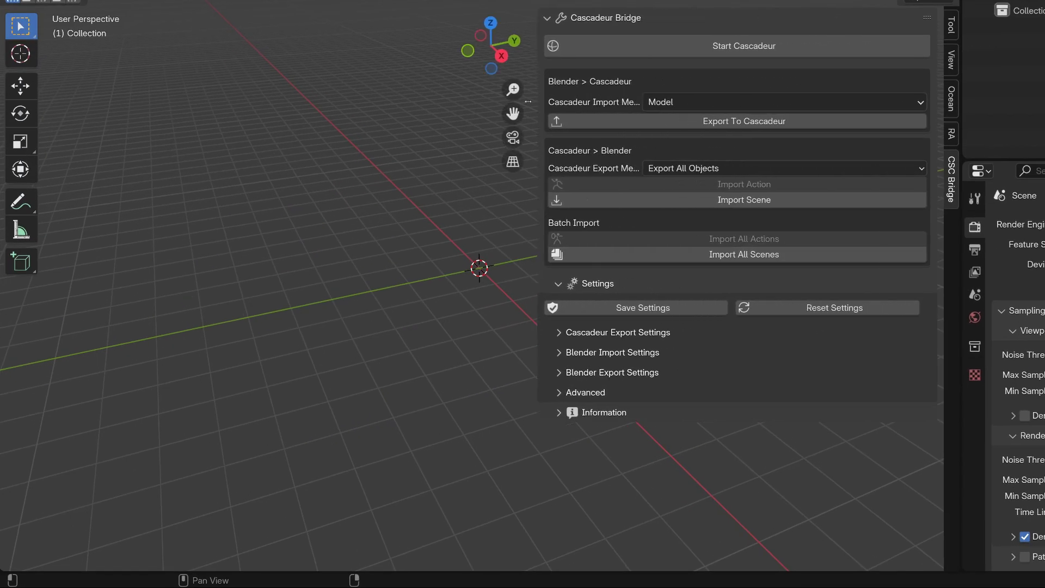
drag(528, 101, 464, 101)
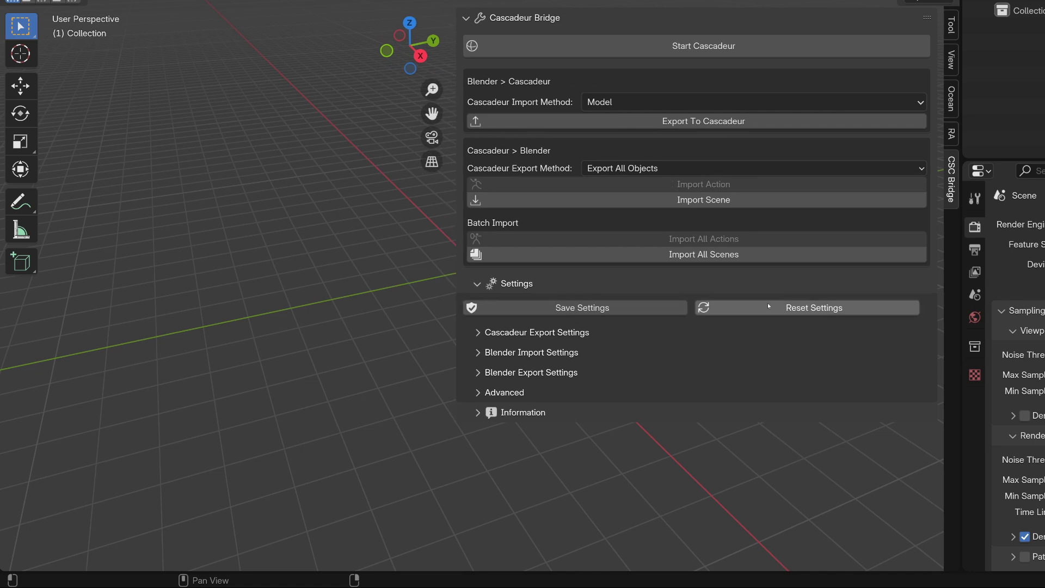
Turn on Apply Euler Filter and Up Axis Z, then reset the bridge settings to defaults.
click(490, 333)
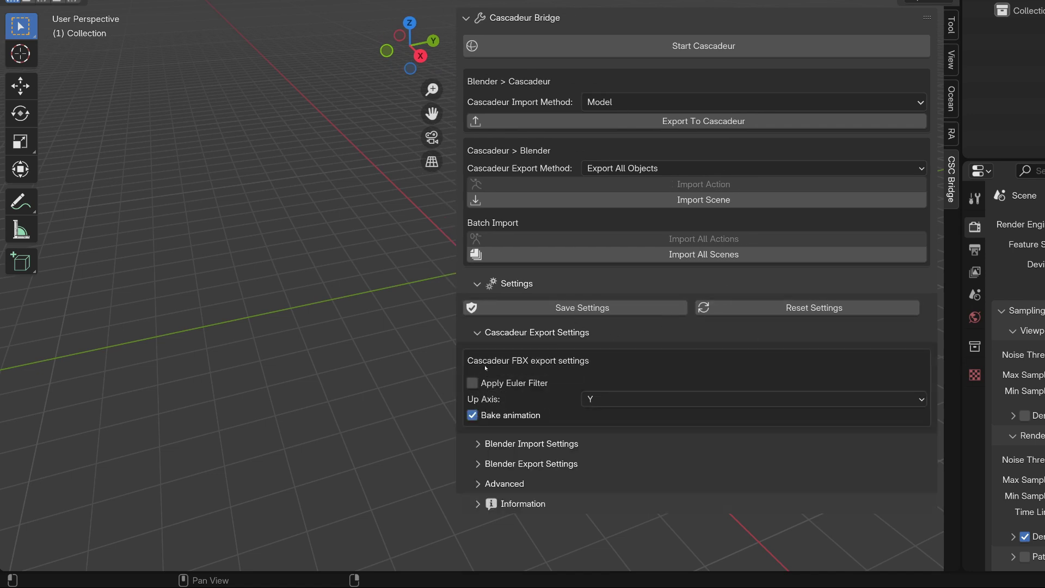
click(472, 383)
click(648, 399)
click(648, 434)
click(751, 307)
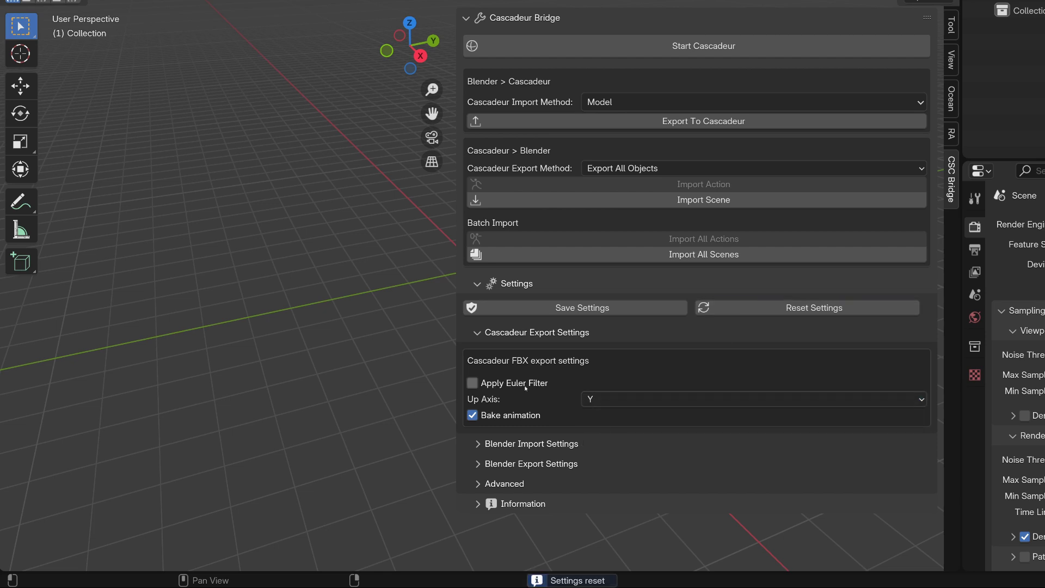
Expand and collapse the Cascadeur export, Blender import and Blender export settings subpanels.
click(507, 333)
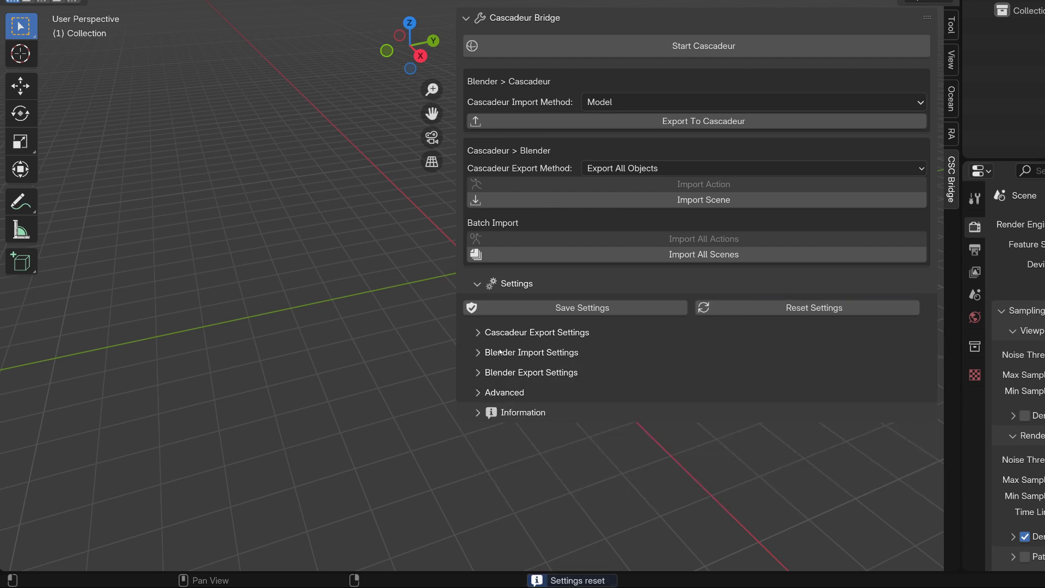
click(487, 333)
click(486, 333)
click(482, 353)
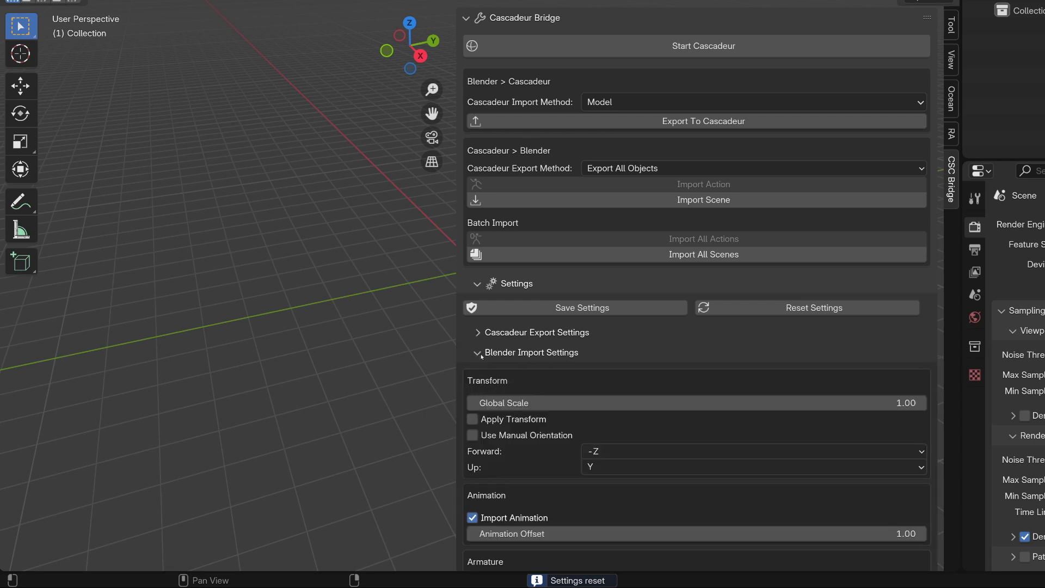
click(482, 354)
click(483, 372)
click(483, 373)
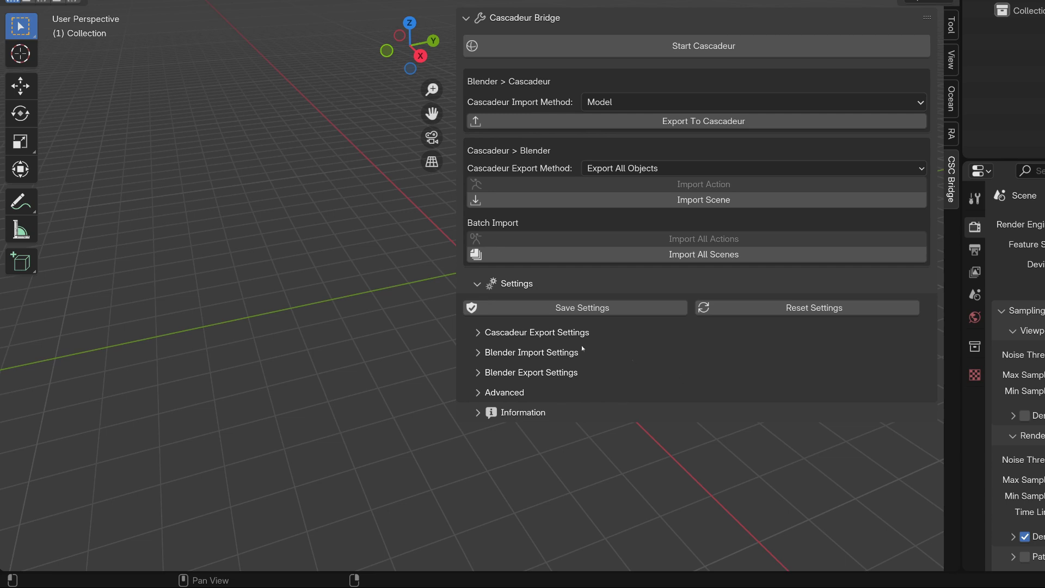
Expand the Advanced subpanel and click into the Port field showing 48152.
click(478, 393)
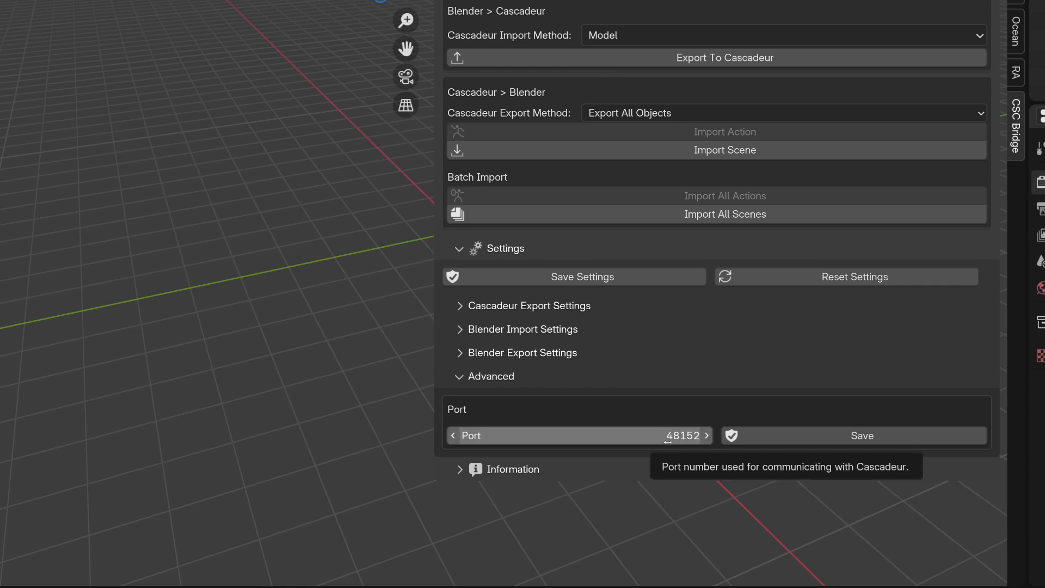
click(668, 436)
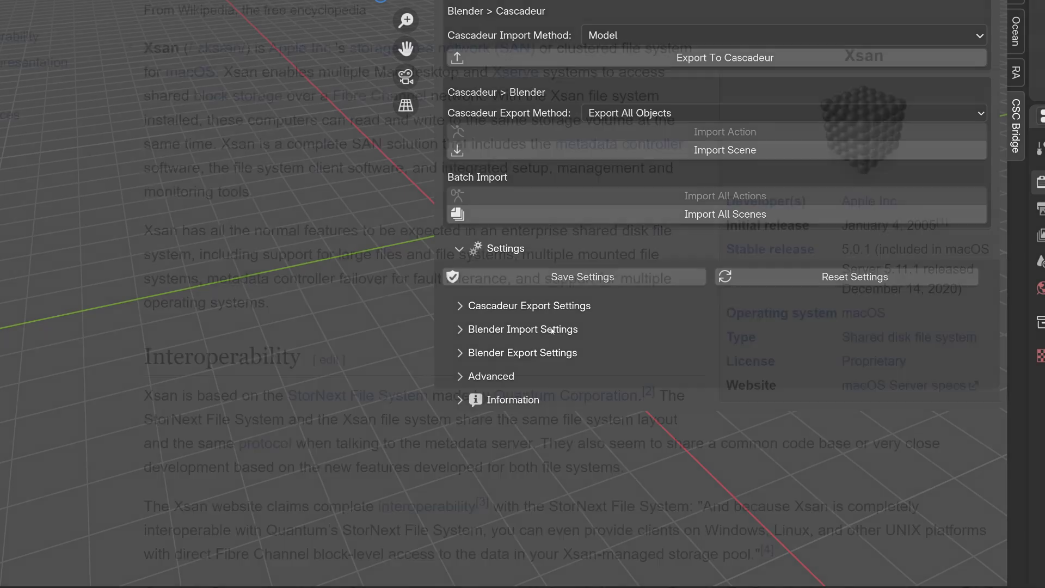
Highlight the Xsan intro sentence, then the 'TCP ports 49152–65535' range on the port page.
drag(144, 48, 383, 49)
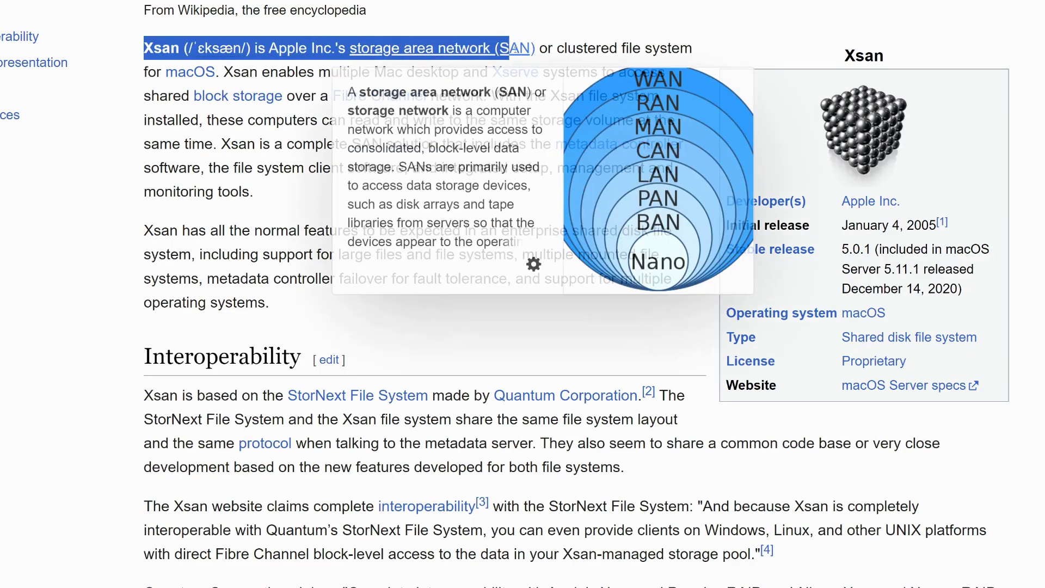
scroll(333, 415, down, 5)
drag(331, 414, 492, 415)
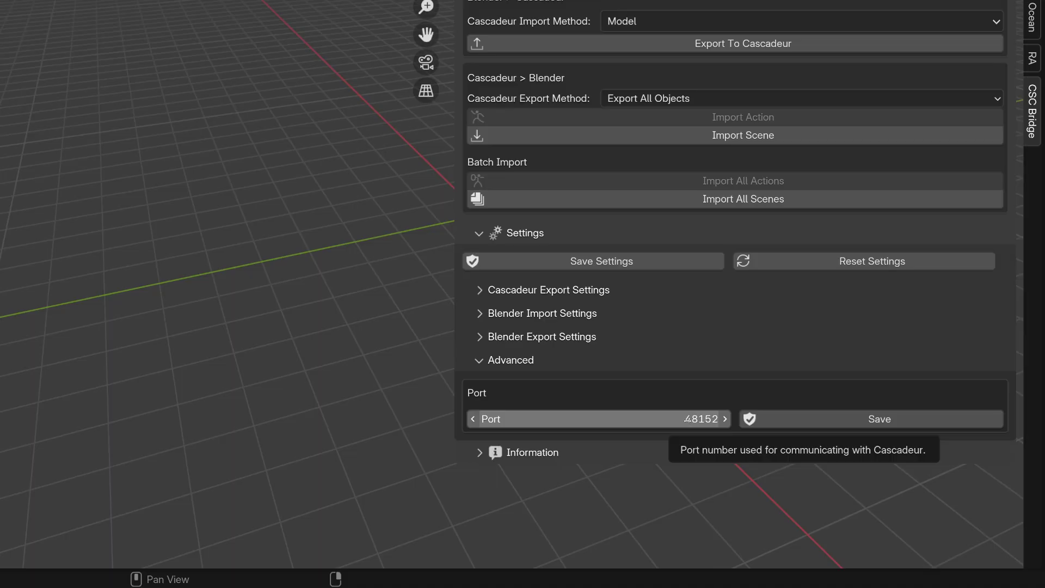
Raise the Cascadeur Bridge port from 48152 to 48153 and save it.
click(688, 421)
click(682, 414)
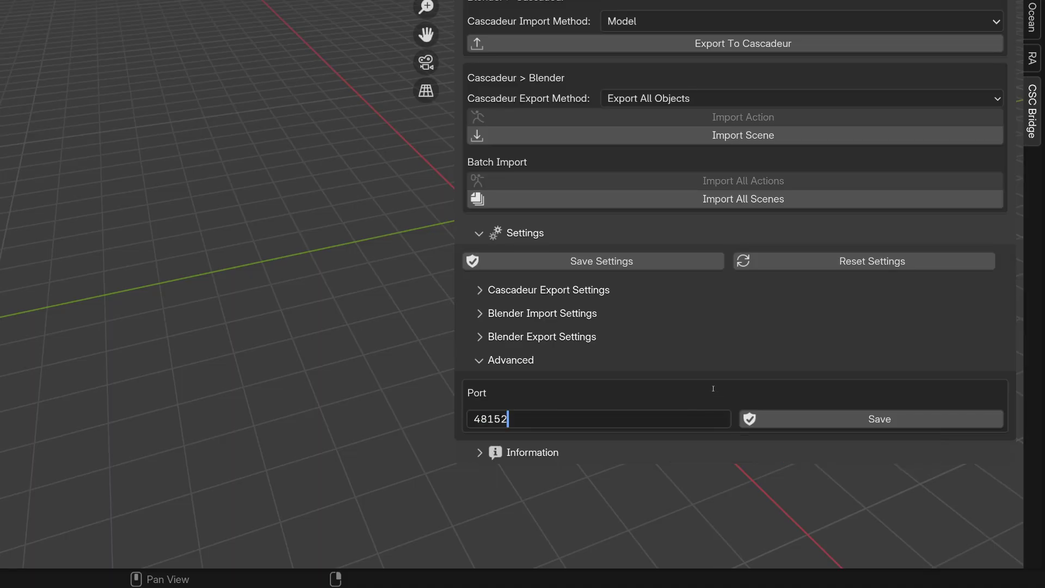
key(Return)
click(725, 419)
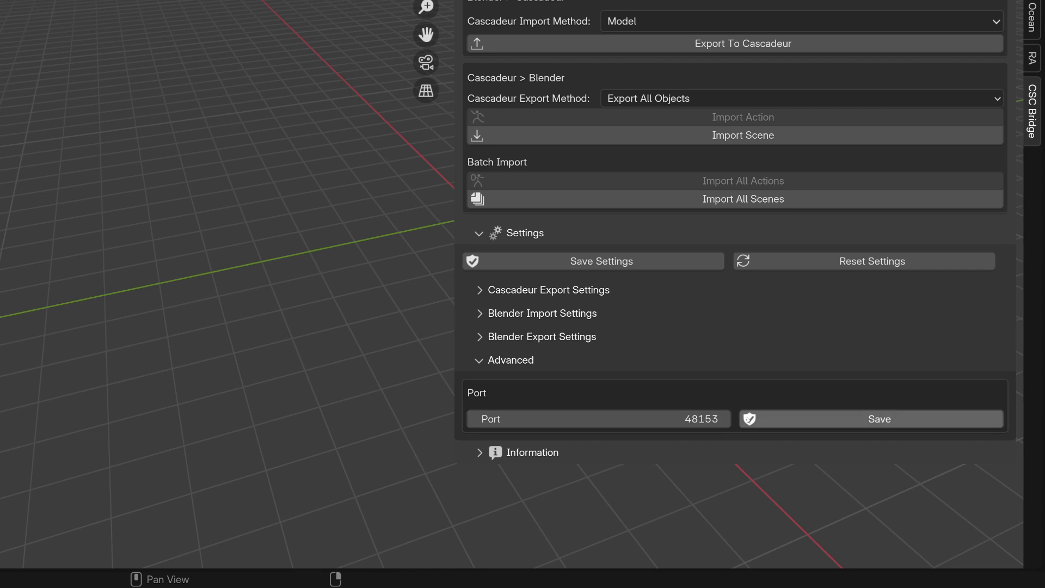
click(824, 418)
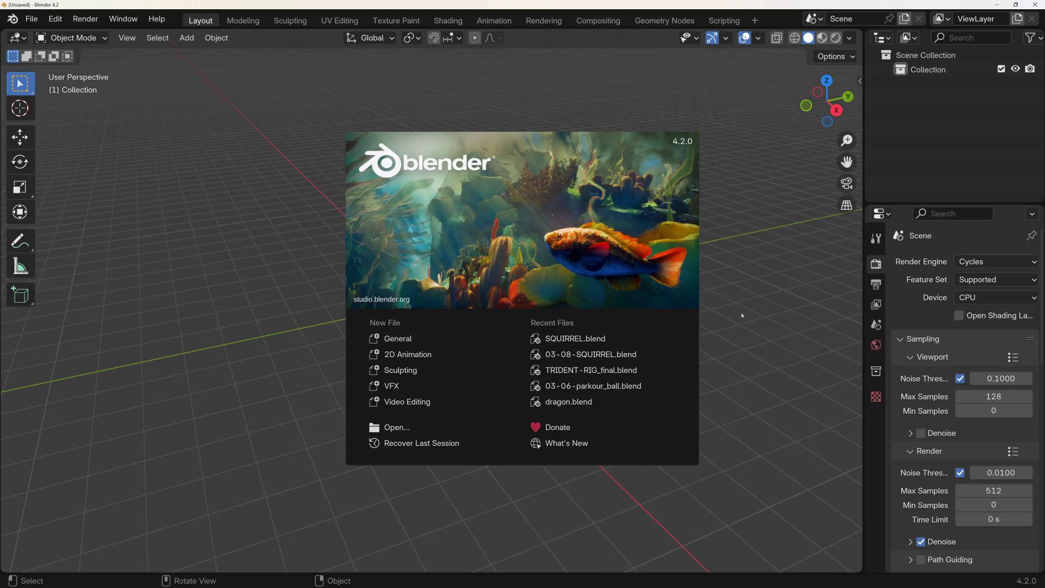
Retry saving the port in the CSC Bridge panel and read the config-file permission error.
click(754, 305)
key(n)
click(855, 220)
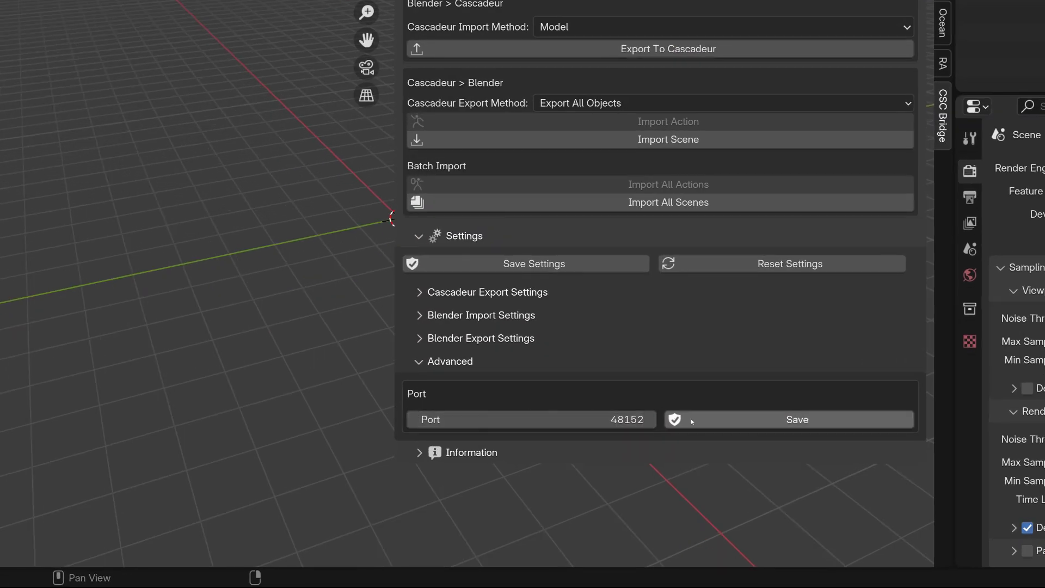
click(717, 420)
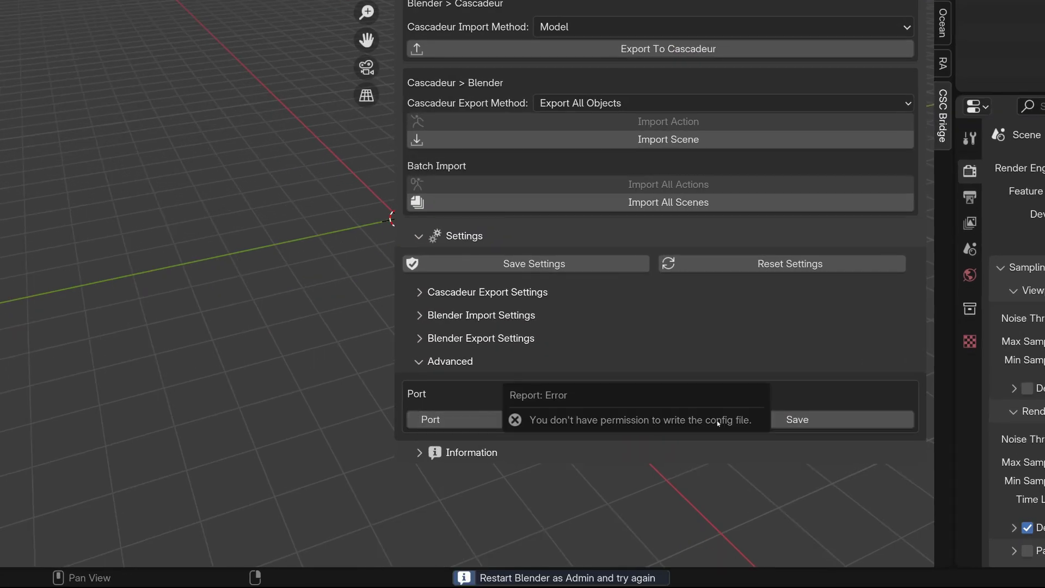
click(600, 577)
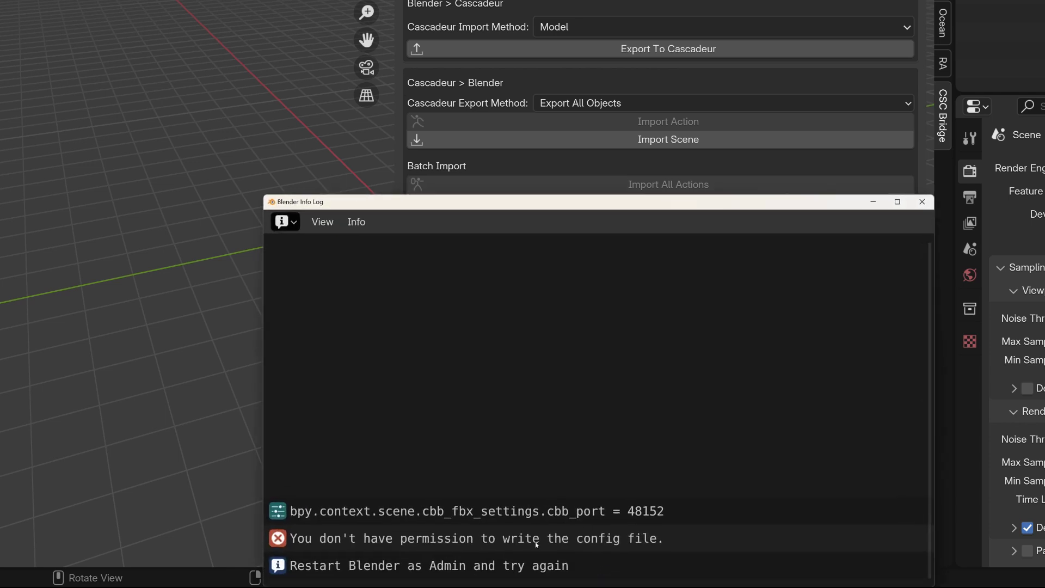
click(915, 202)
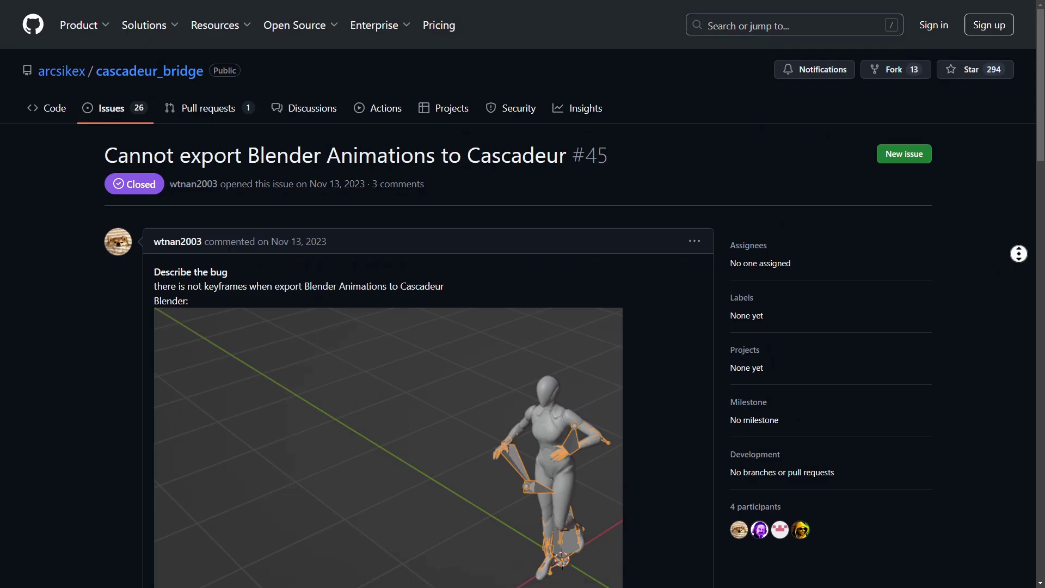
Scroll through the screenshots of GitHub issue #45 'Cannot export Blender Animations to Cascadeur'.
scroll(1010, 286, down, 7)
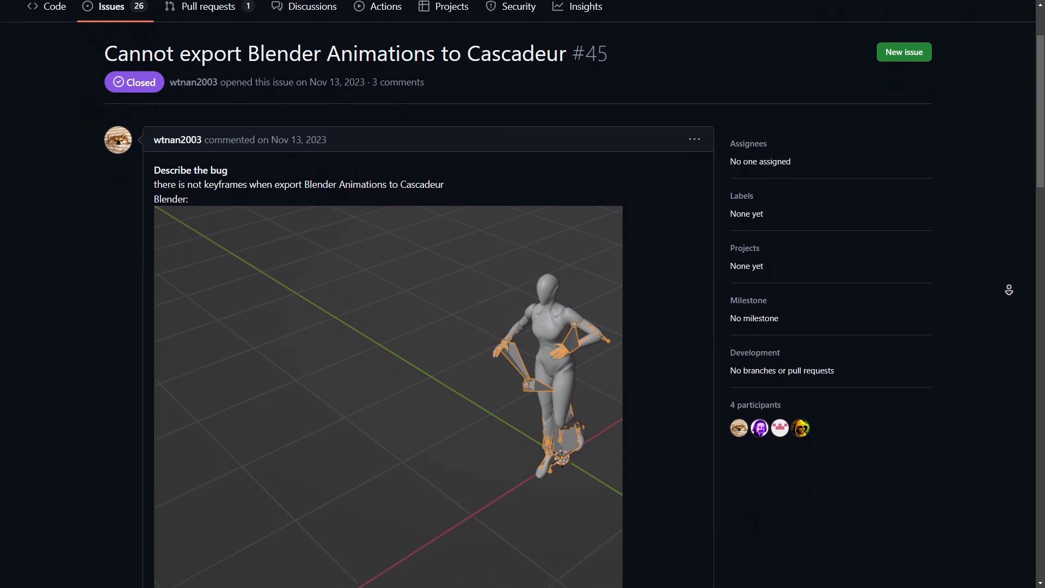
scroll(1008, 290, down, 5)
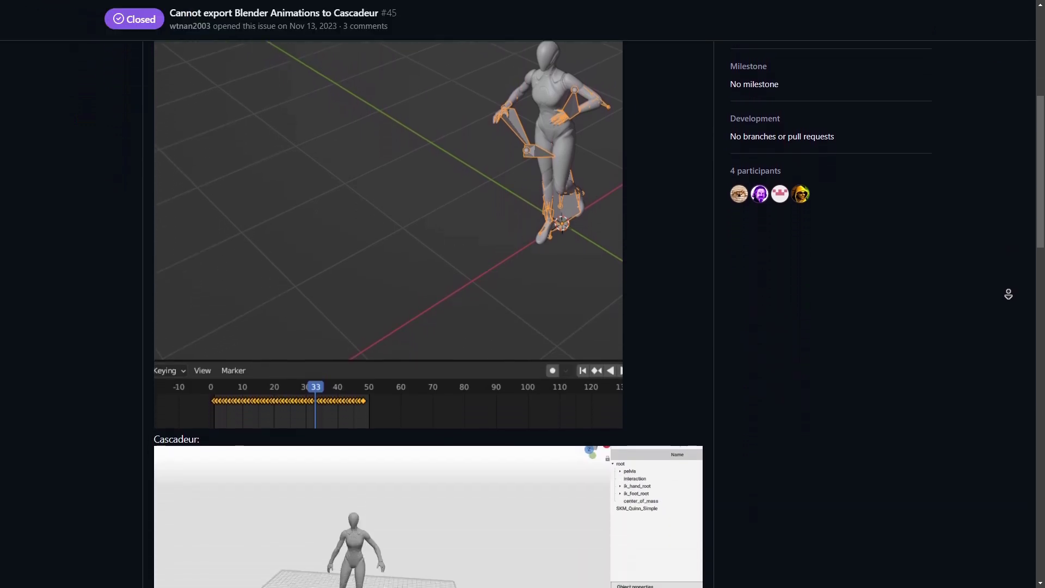
scroll(1008, 293, down, 1)
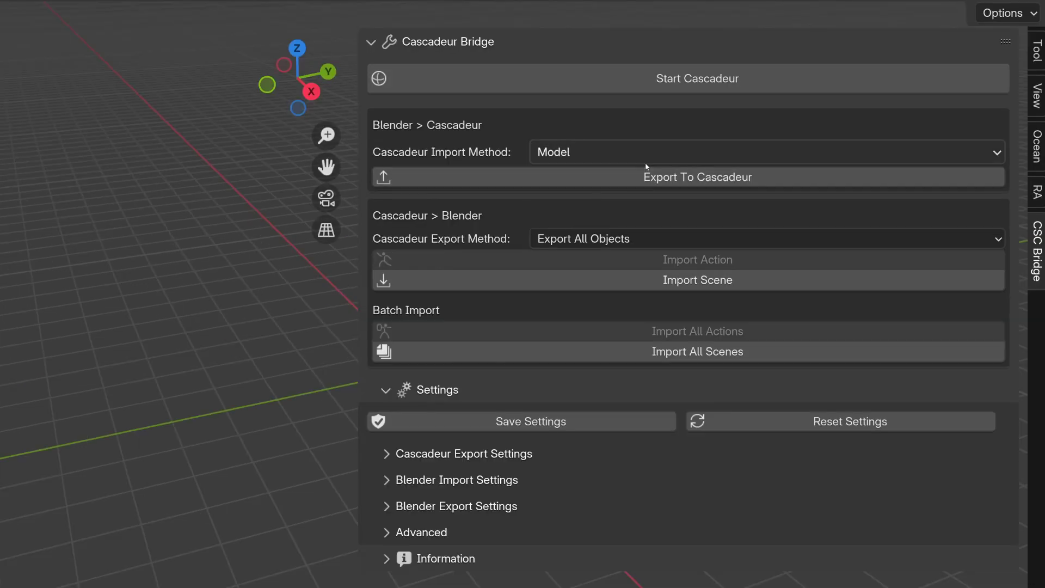
Browse the Cascadeur import methods, reset the bridge settings, and view the export method options.
click(608, 151)
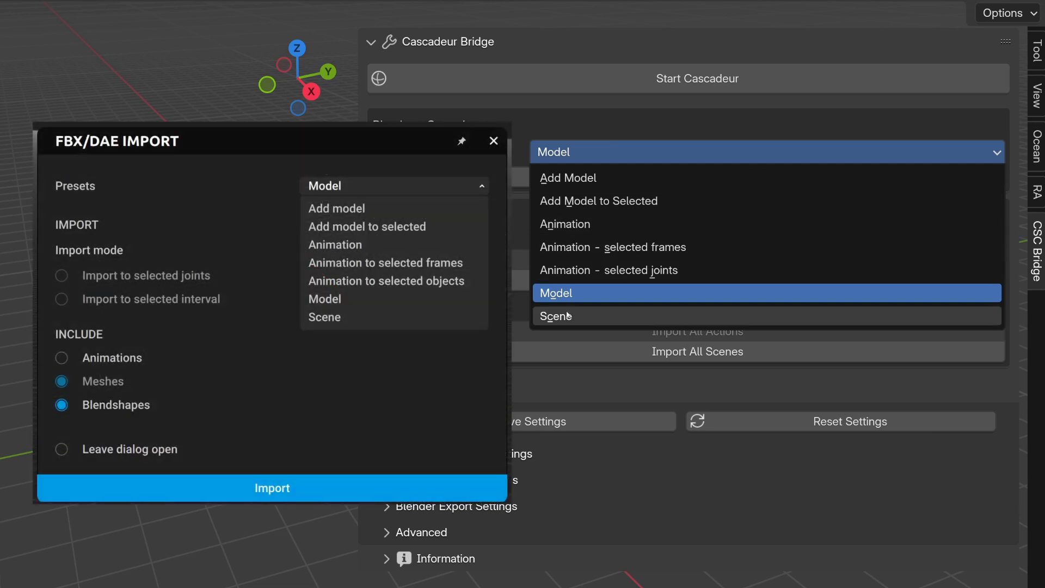
click(718, 420)
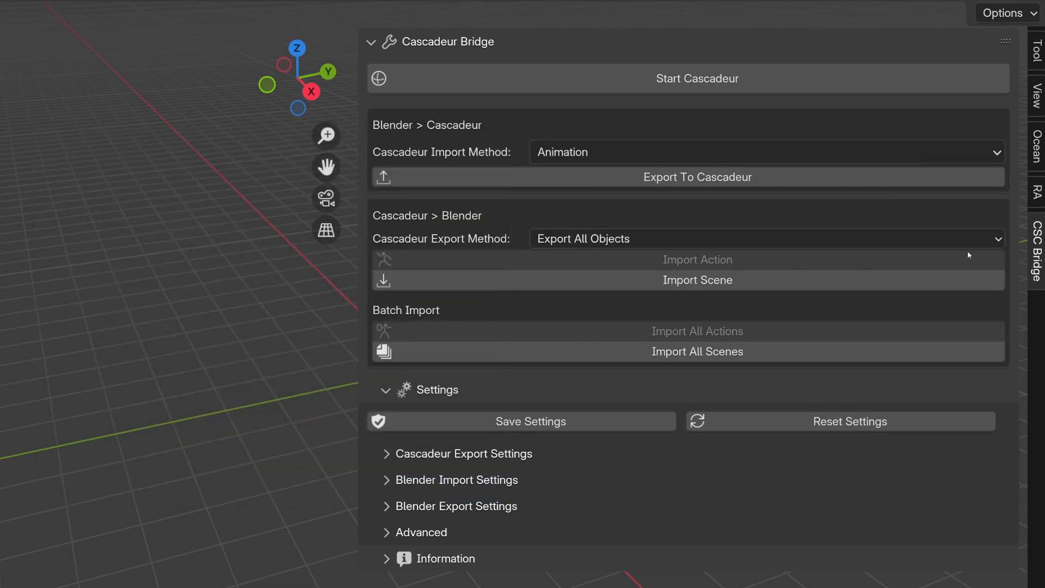
click(975, 239)
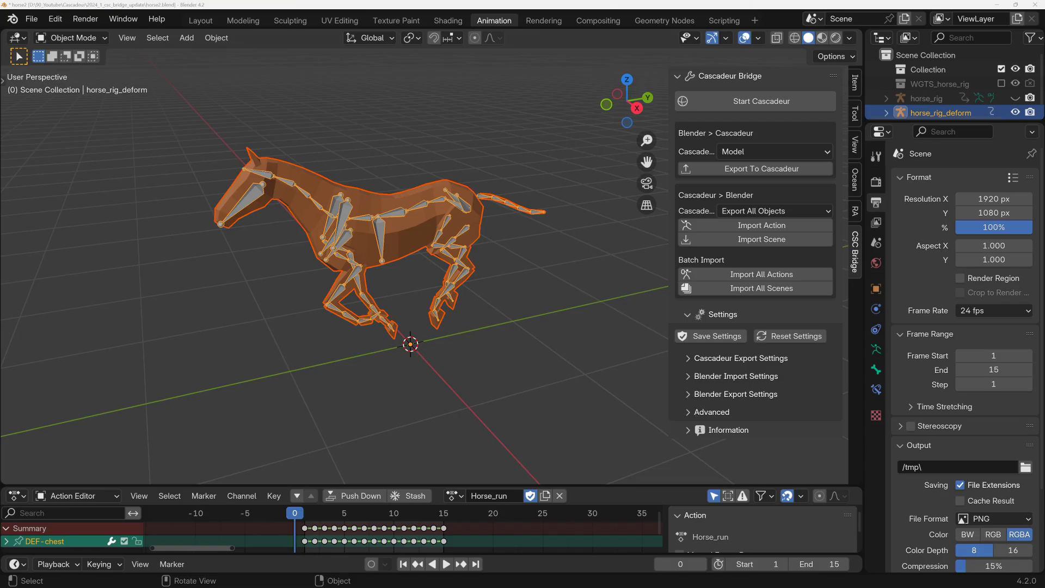
Export only the selected horse to Cascadeur with the default import method.
click(688, 394)
scroll(688, 393, down, 4)
click(684, 352)
scroll(707, 272, up, 4)
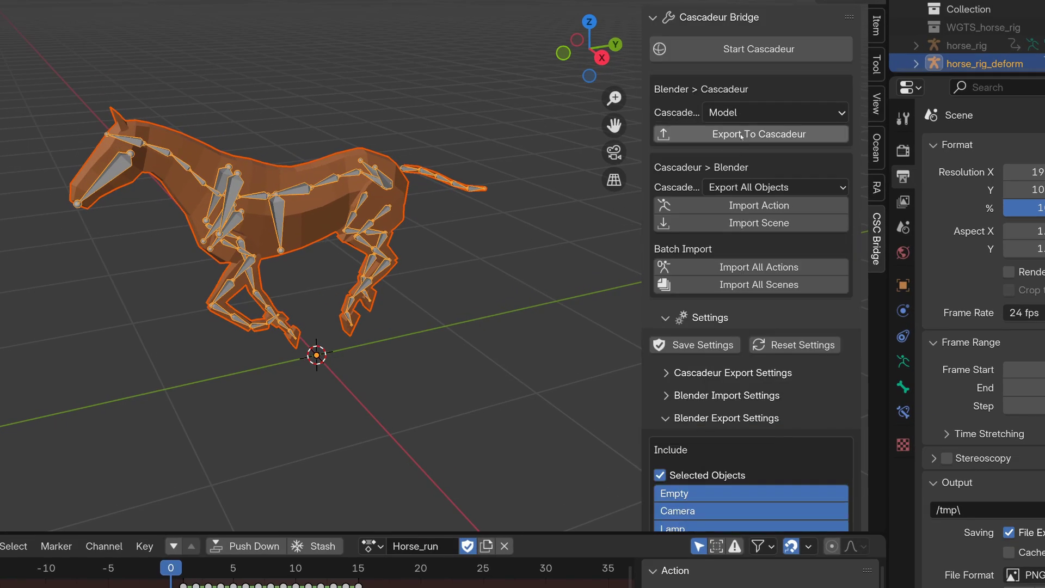
click(747, 170)
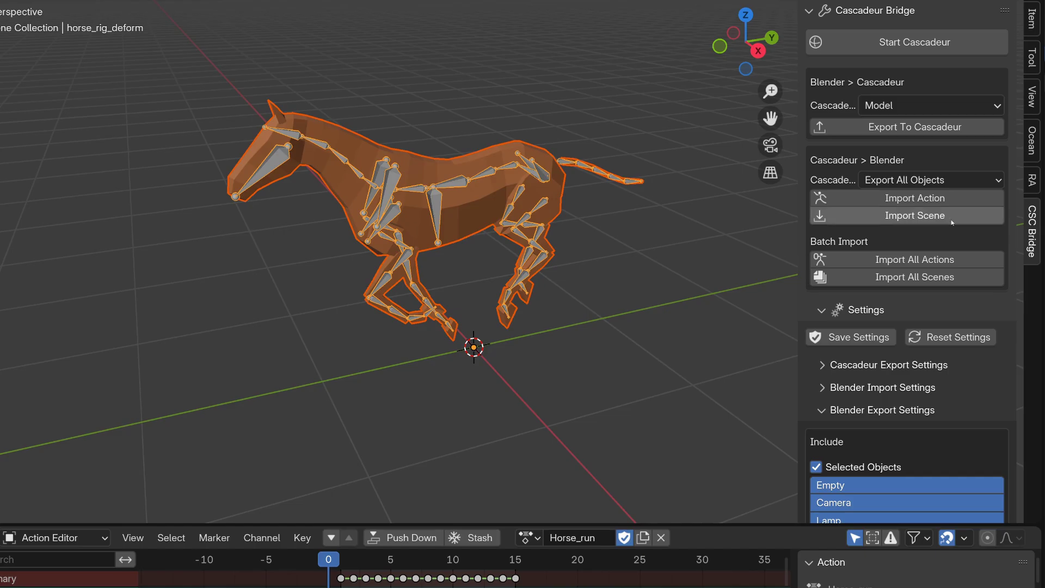
Switch the Cascadeur import method to Scene and export the horse again.
click(912, 103)
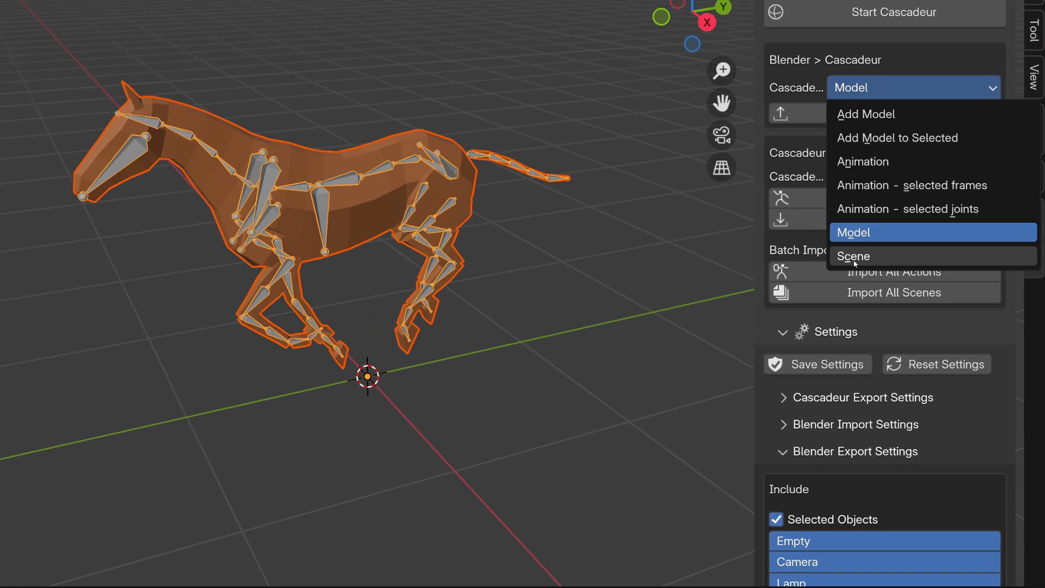
click(854, 258)
click(865, 112)
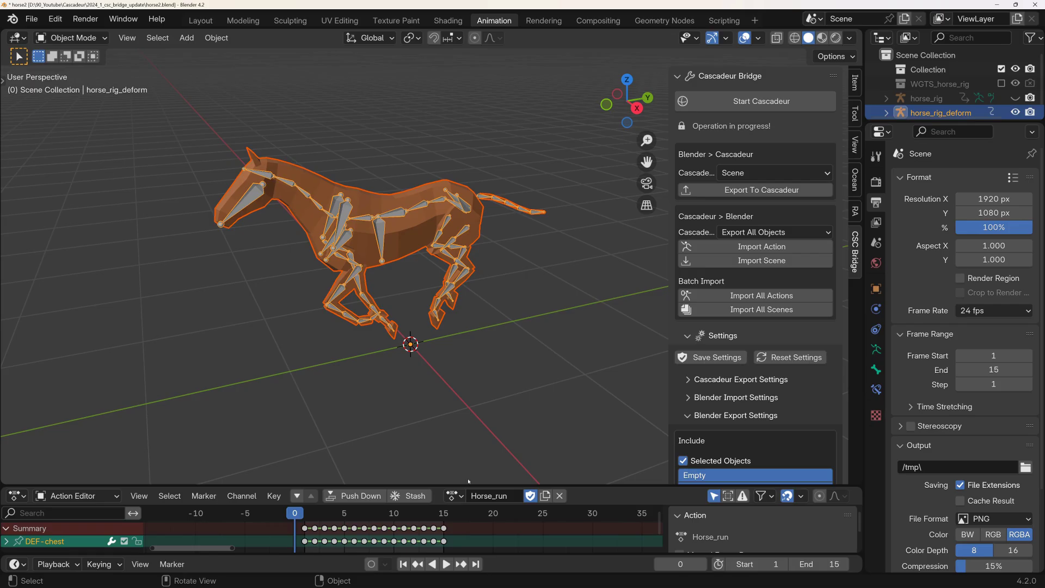
Send the horse with its idle action to Cascadeur as a Model and generate its rig.
click(452, 496)
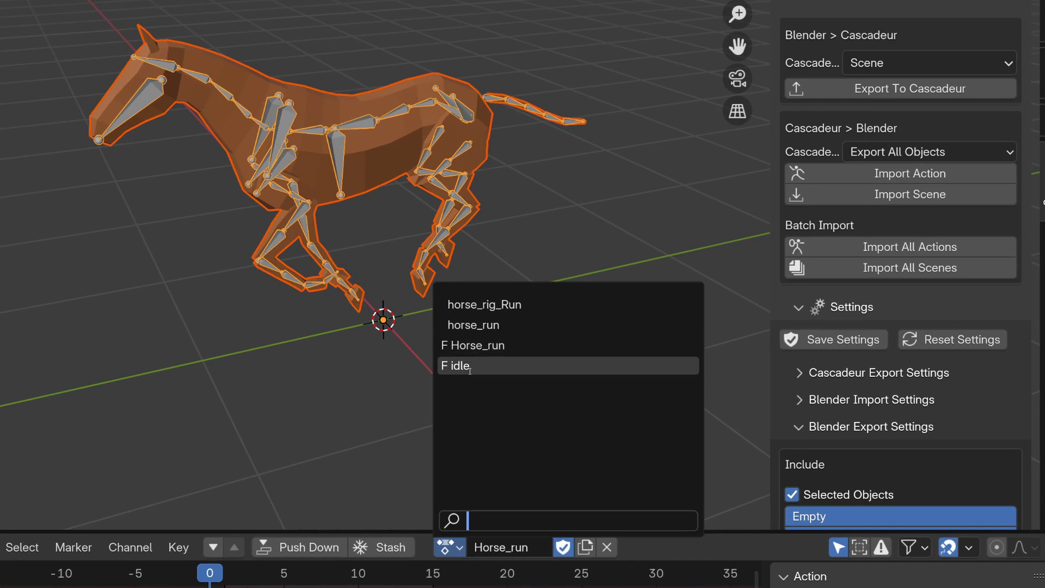
click(470, 366)
click(930, 62)
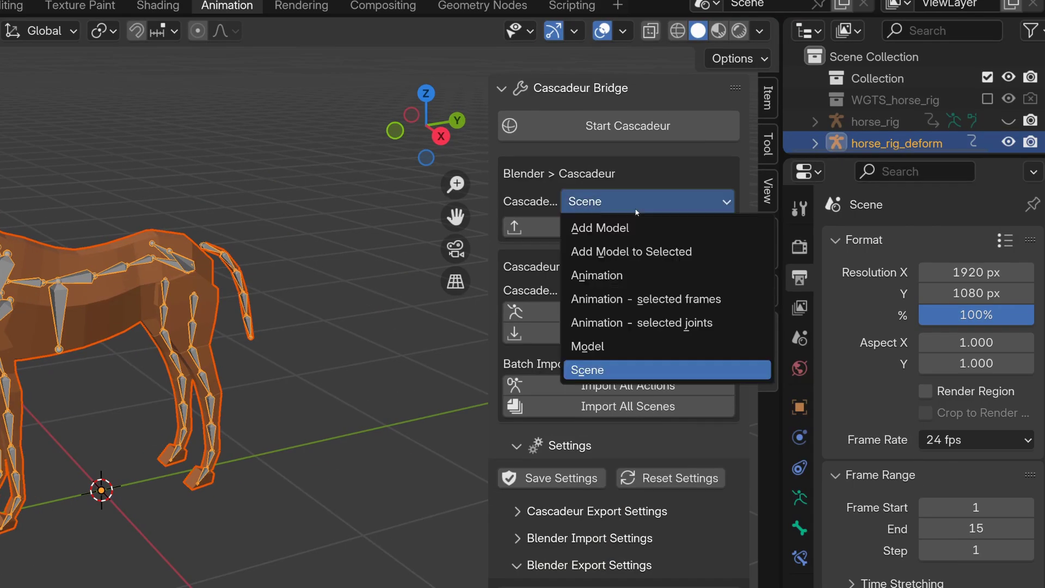
click(604, 344)
click(589, 229)
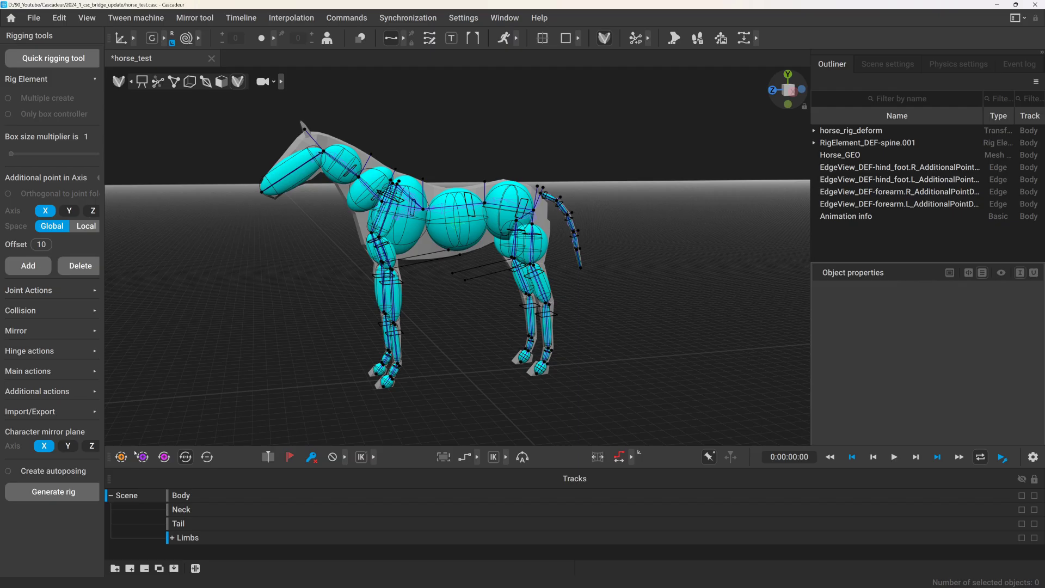
click(53, 492)
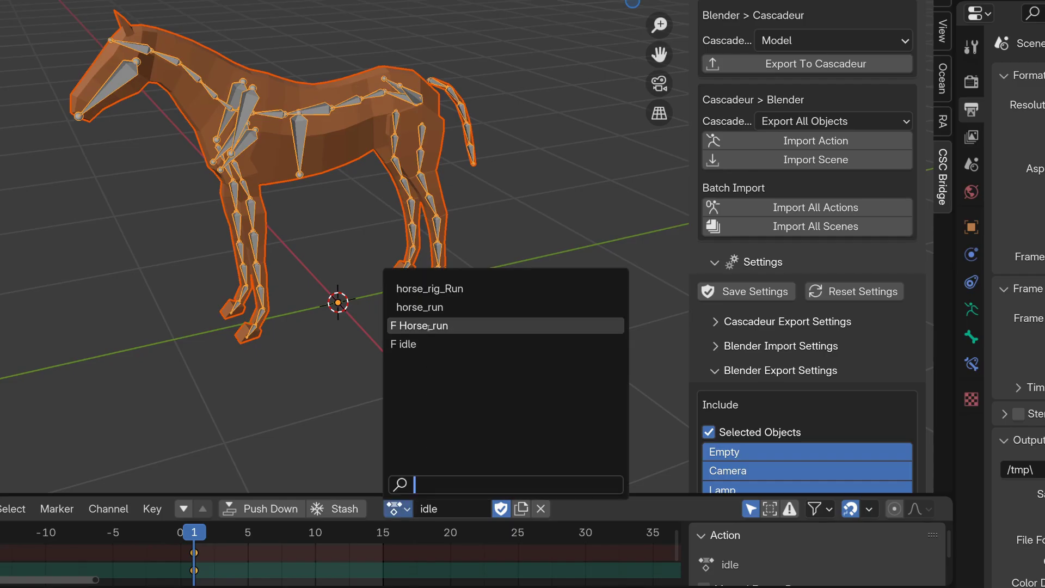
Send the Horse_run action to Cascadeur as Animation, then select the right-hand figure in the demo scene.
click(430, 327)
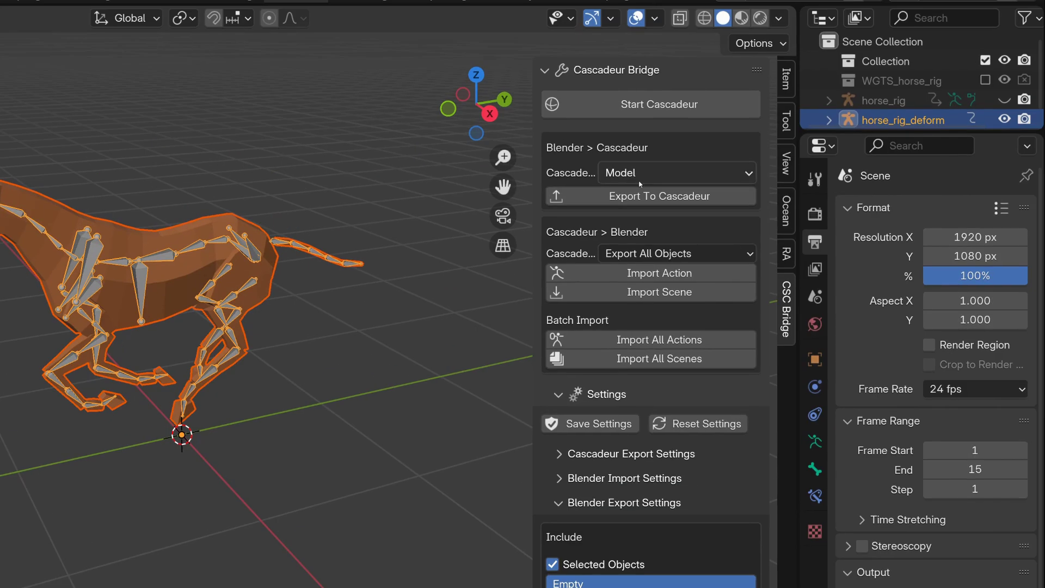
click(779, 87)
click(646, 236)
click(643, 197)
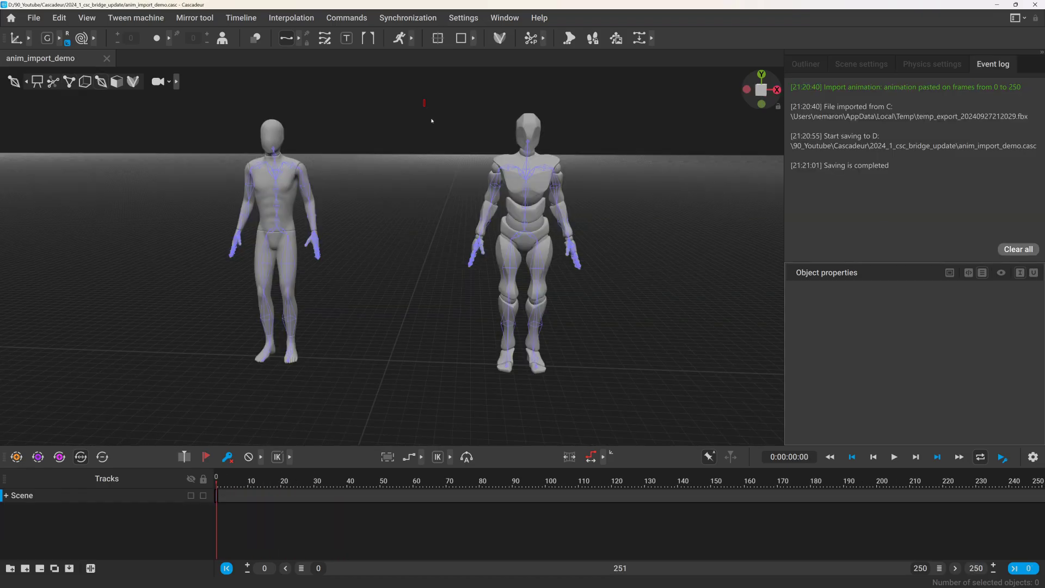
drag(431, 121, 642, 407)
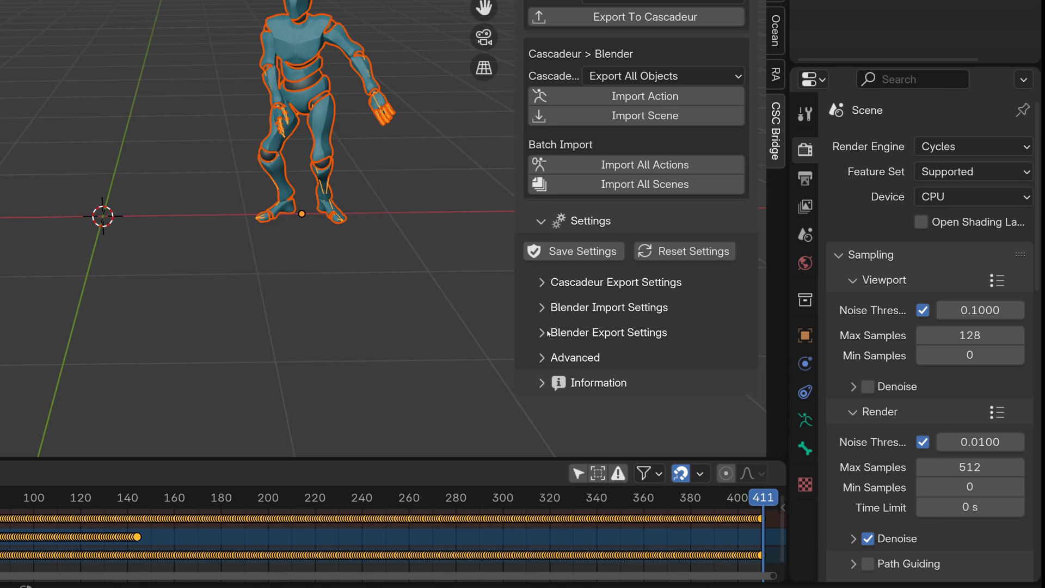
Export Armature.001's animation as Animation - selected joints, selected objects only, and scrub to frame 136.
click(548, 333)
click(535, 396)
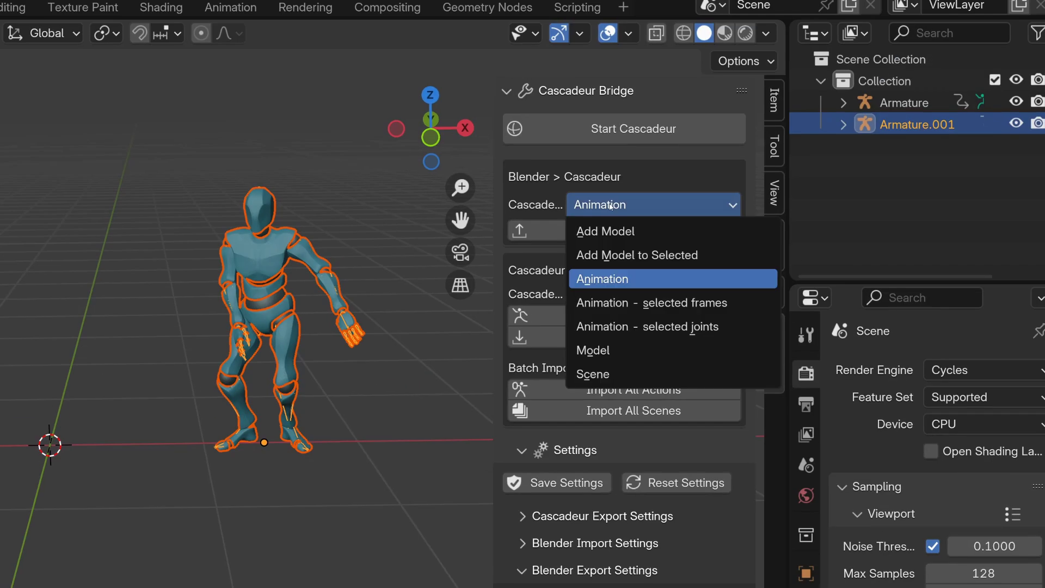
click(659, 325)
click(626, 230)
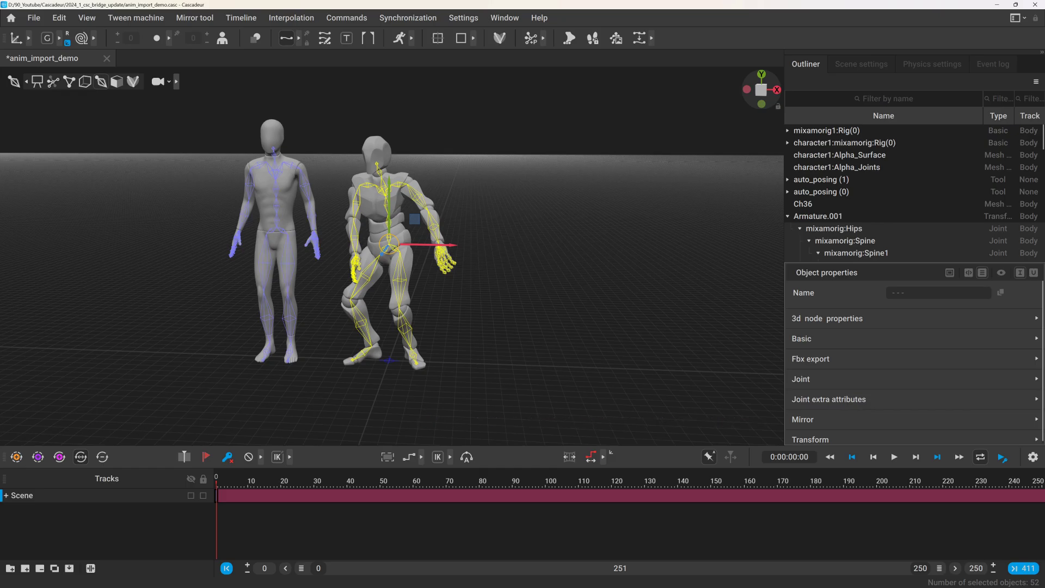
drag(217, 500, 678, 503)
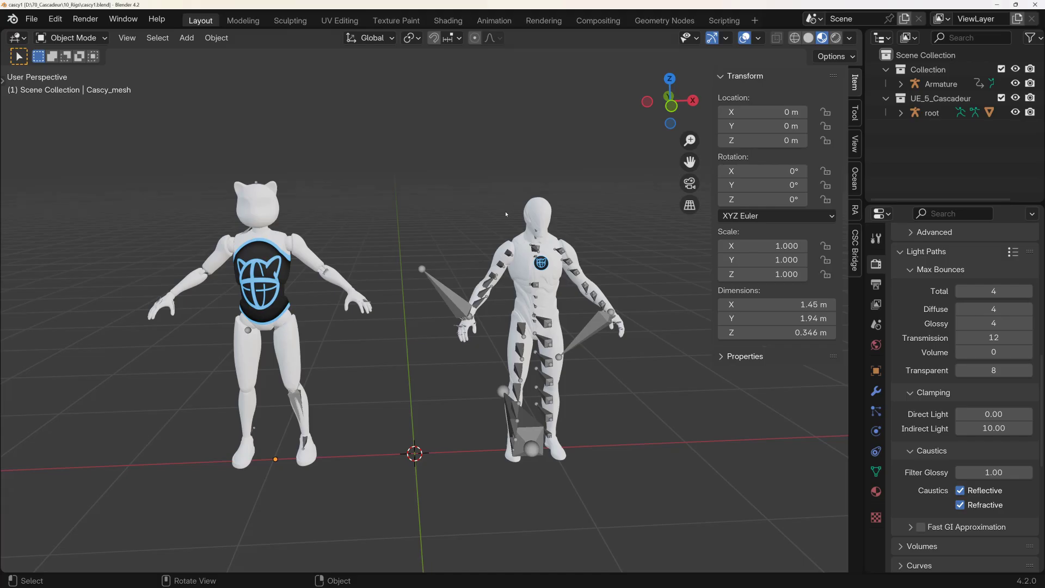
Import the Cascadeur action onto the root rig using the Scene - selected objects method.
scroll(505, 214, down, 1)
click(483, 277)
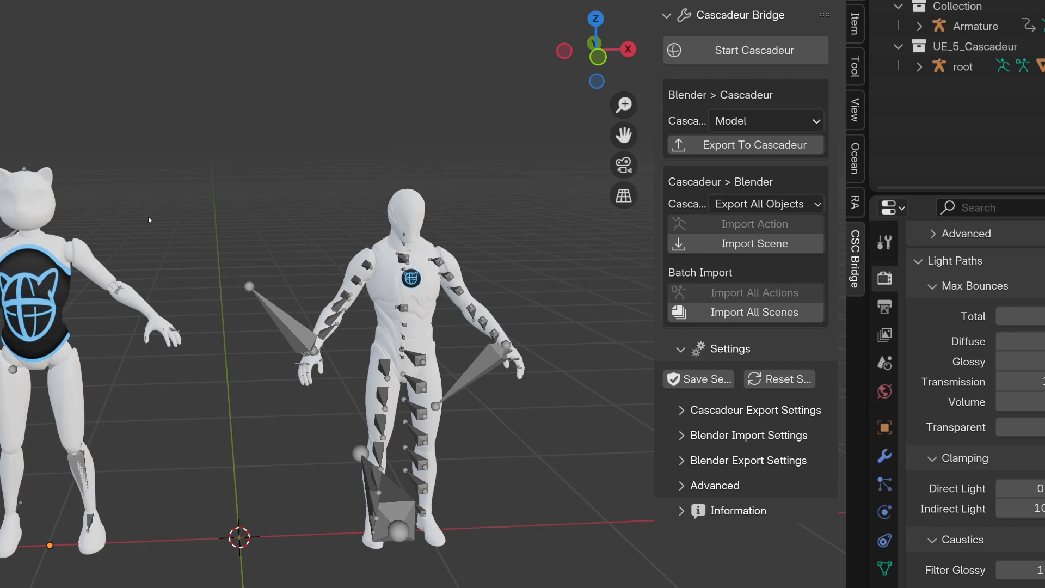
click(458, 274)
click(762, 204)
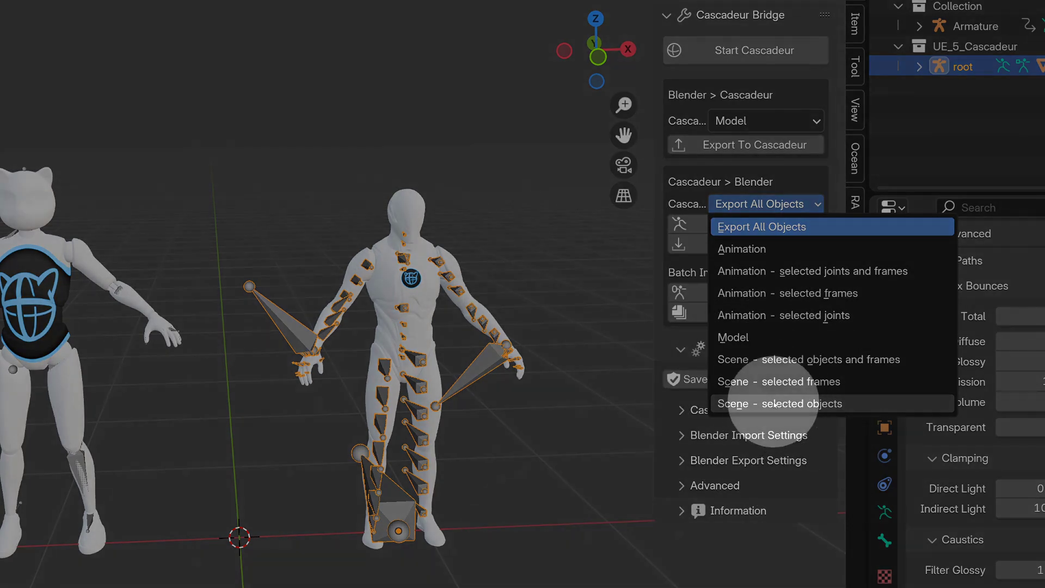
click(775, 403)
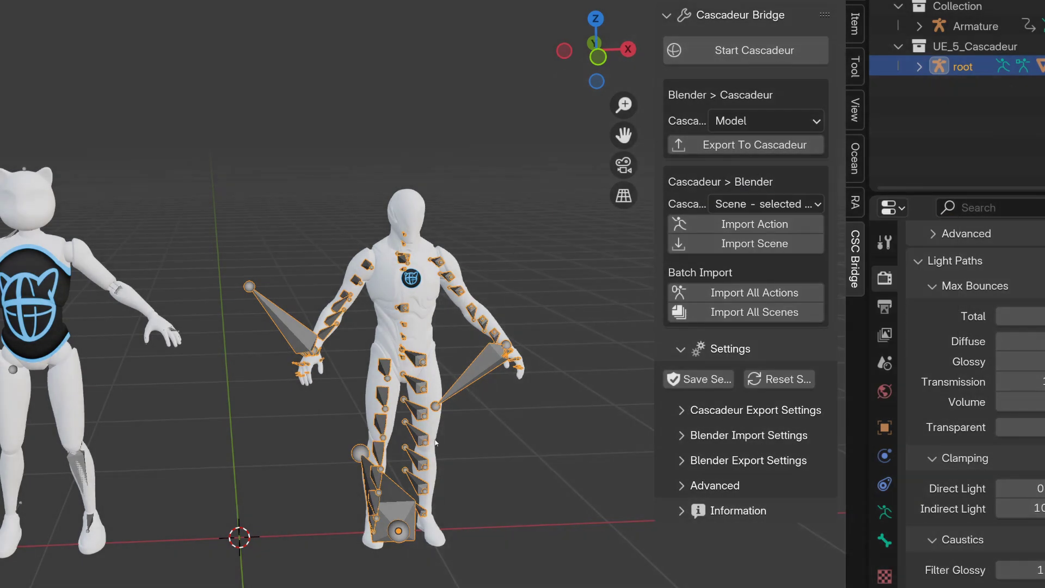
click(754, 223)
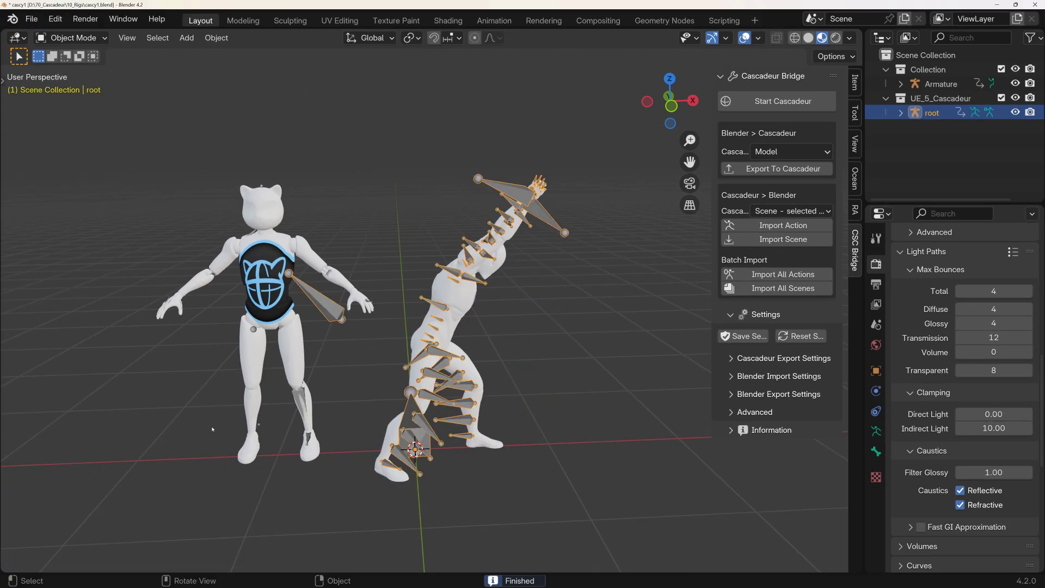
Show the cat Armature's bones in front, import its Cascadeur action, and play both characters.
scroll(245, 406, down, 1)
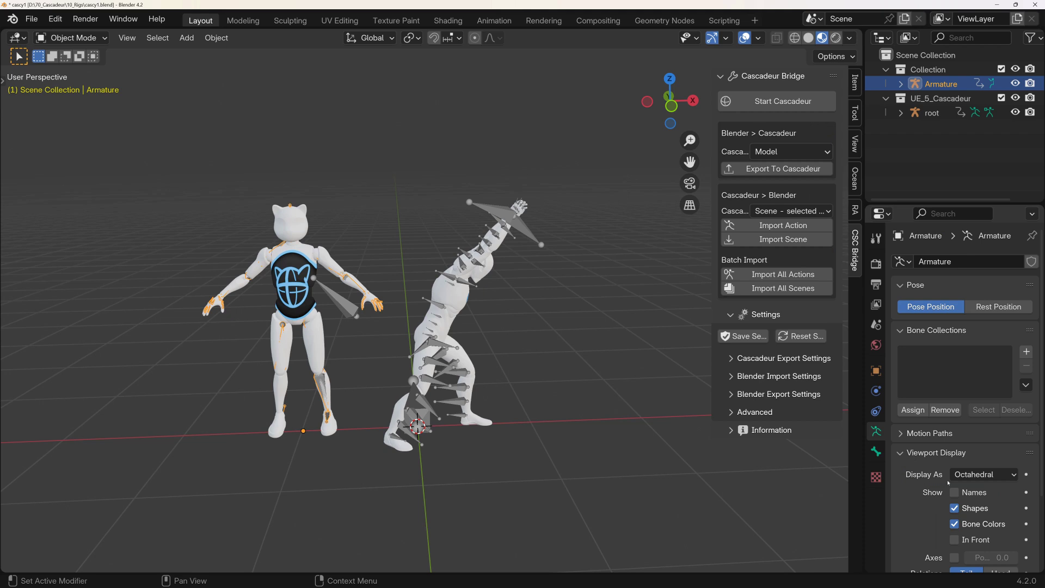
click(954, 539)
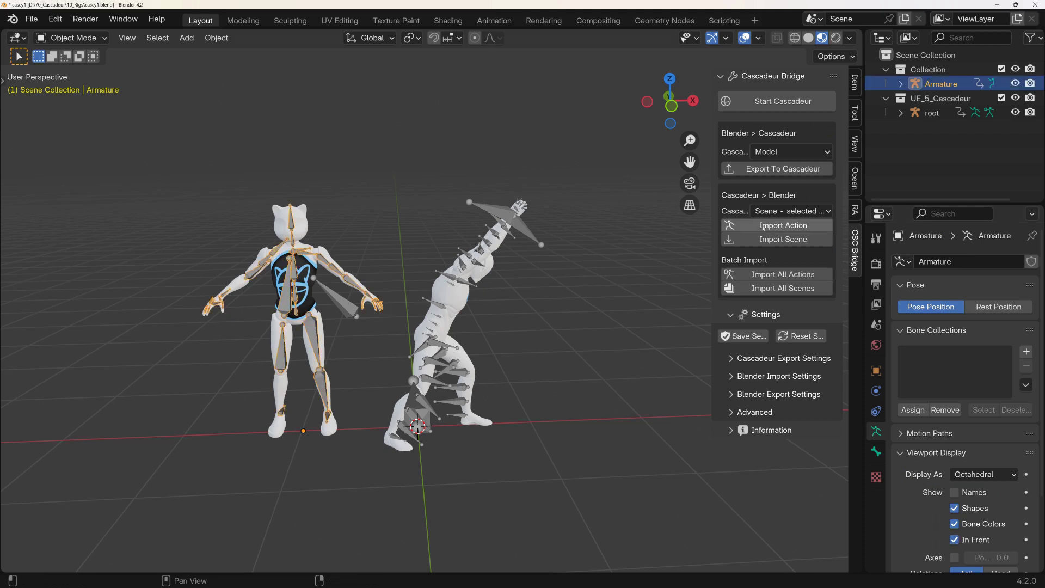
click(783, 226)
key(space)
middle_drag(569, 292, 469, 171)
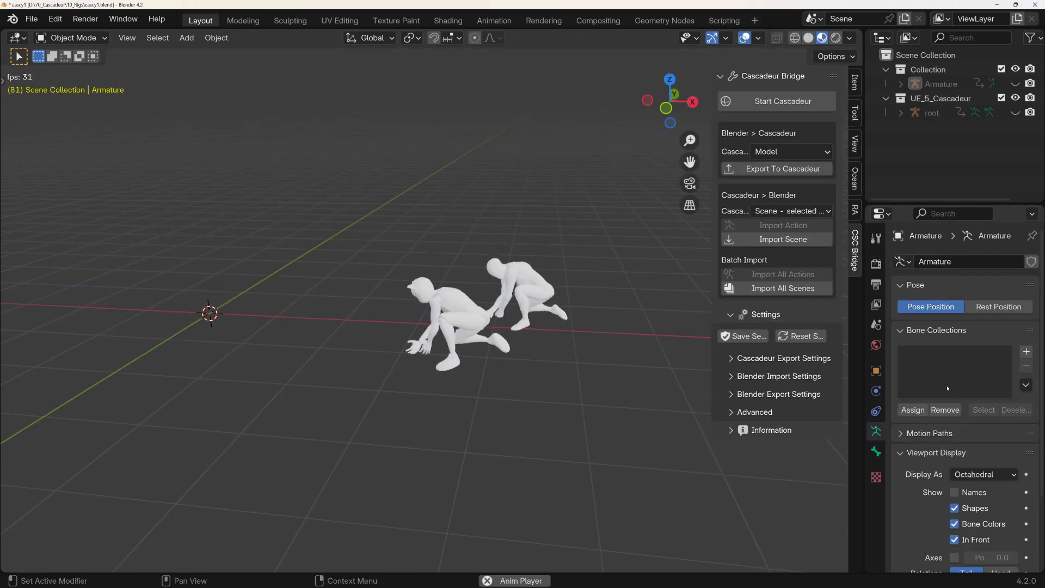
Stop the viewport playback at frame 138 with both characters upright.
key(space)
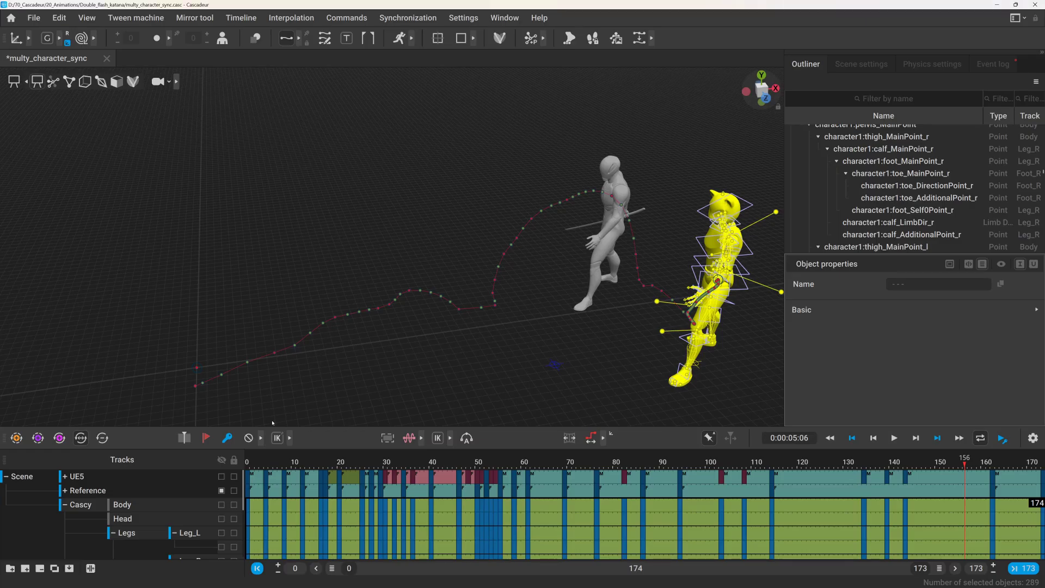
Rewind the multy_character_sync scene to frame 0, clear the selection, and play it.
key(Home)
click(452, 88)
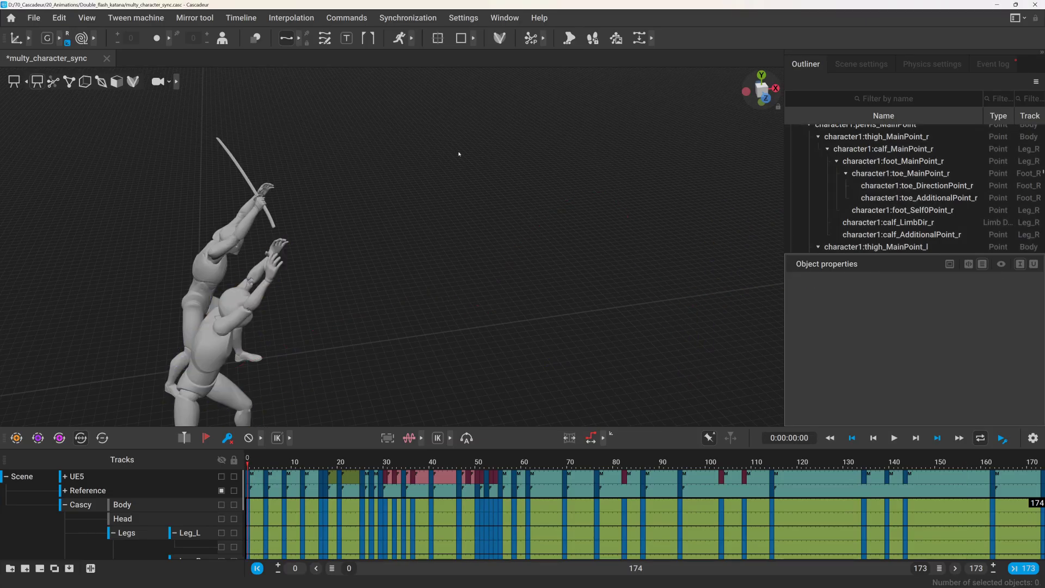
key(space)
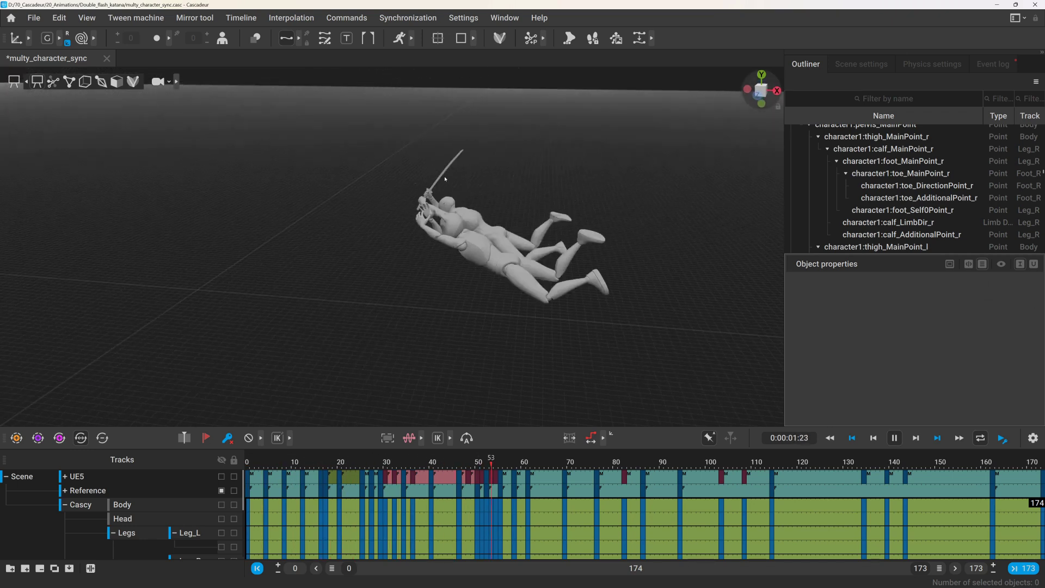